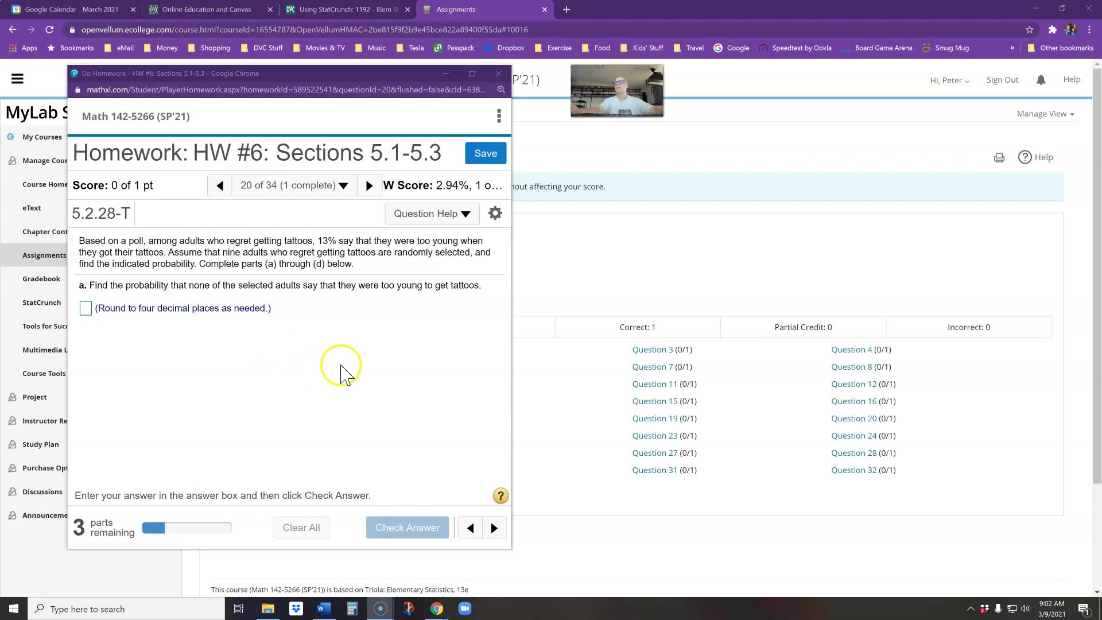
# - Launch StatCrunch from Question Help and place its blank worksheet beside the tattoo question
pyautogui.click(324, 364)
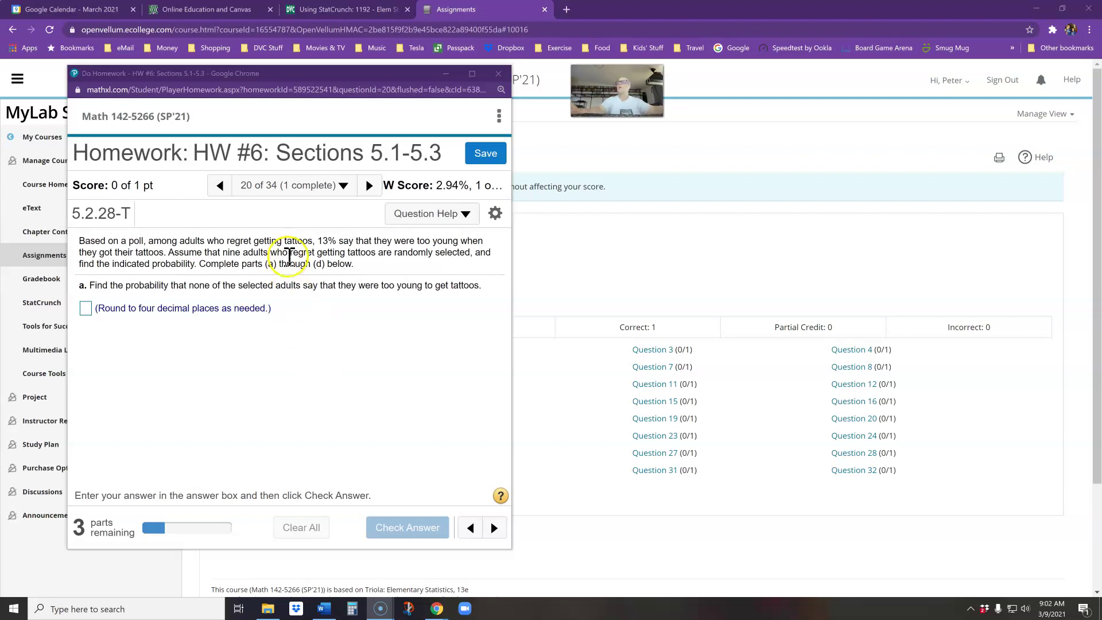
pyautogui.click(271, 257)
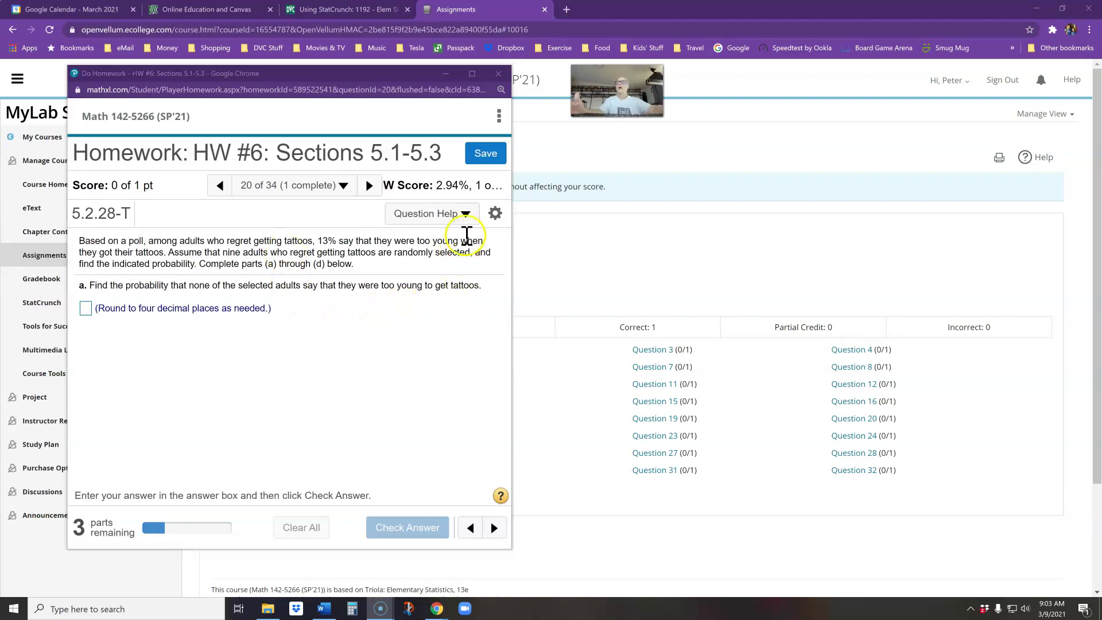
pyautogui.click(465, 215)
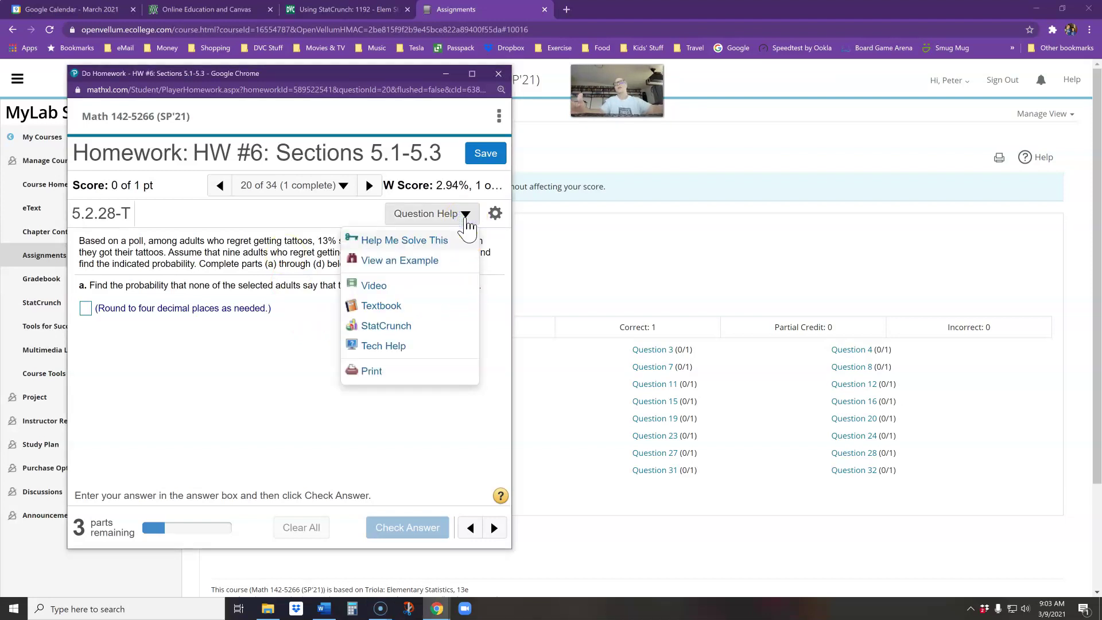
pyautogui.click(393, 325)
pyautogui.click(393, 326)
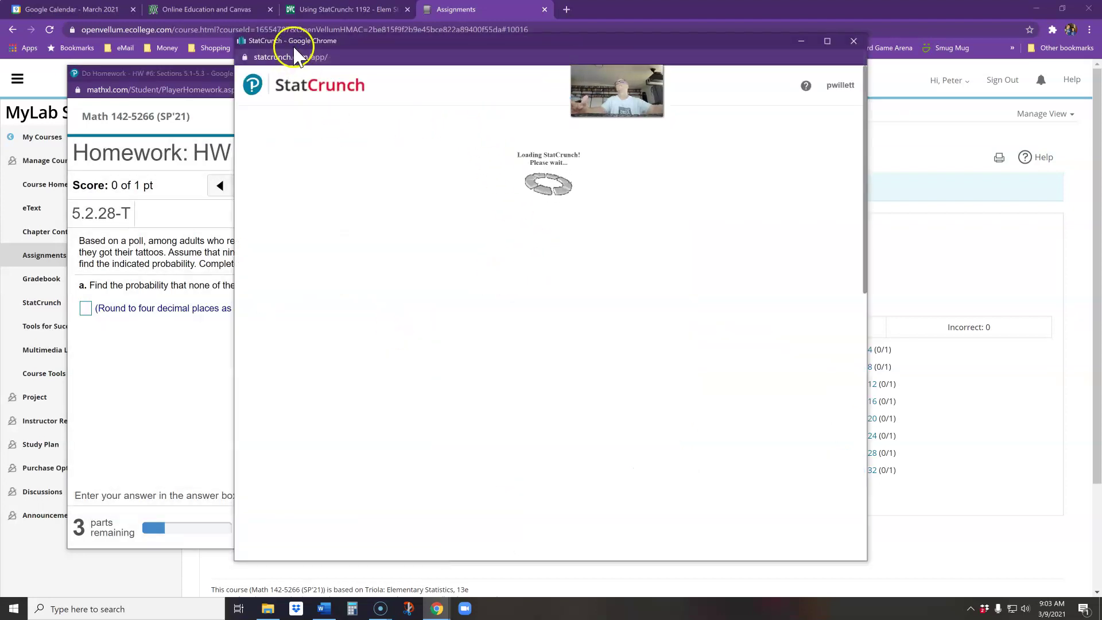
pyautogui.moveTo(364, 42); pyautogui.dragTo(571, 45)
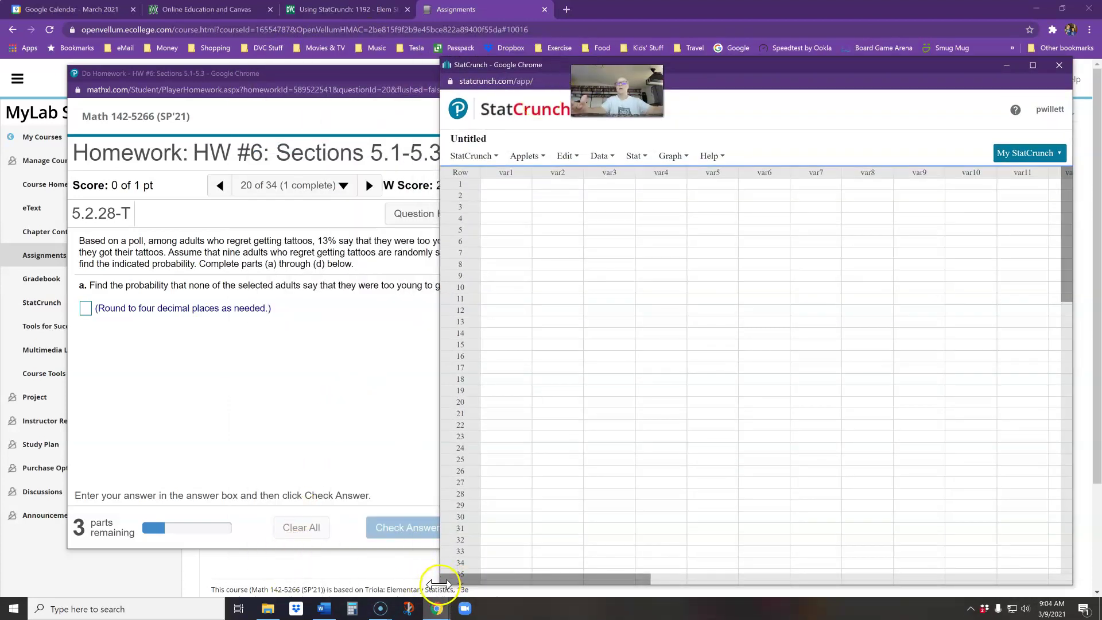
pyautogui.moveTo(441, 587); pyautogui.dragTo(524, 570)
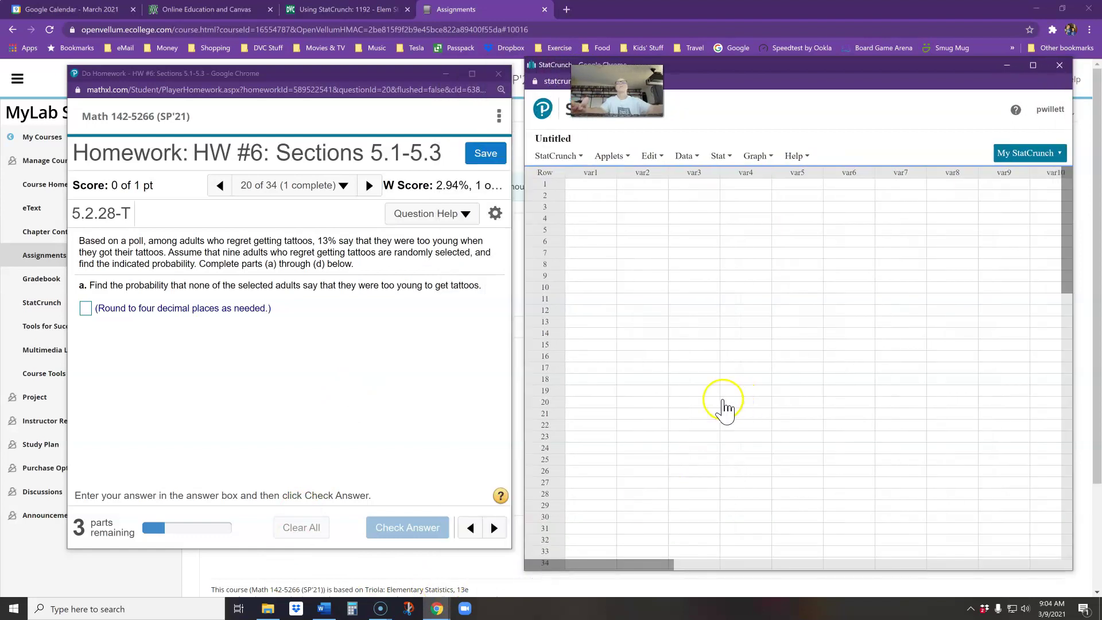
# - Open the Binomial Calculator from Stat > Calculators
pyautogui.click(722, 156)
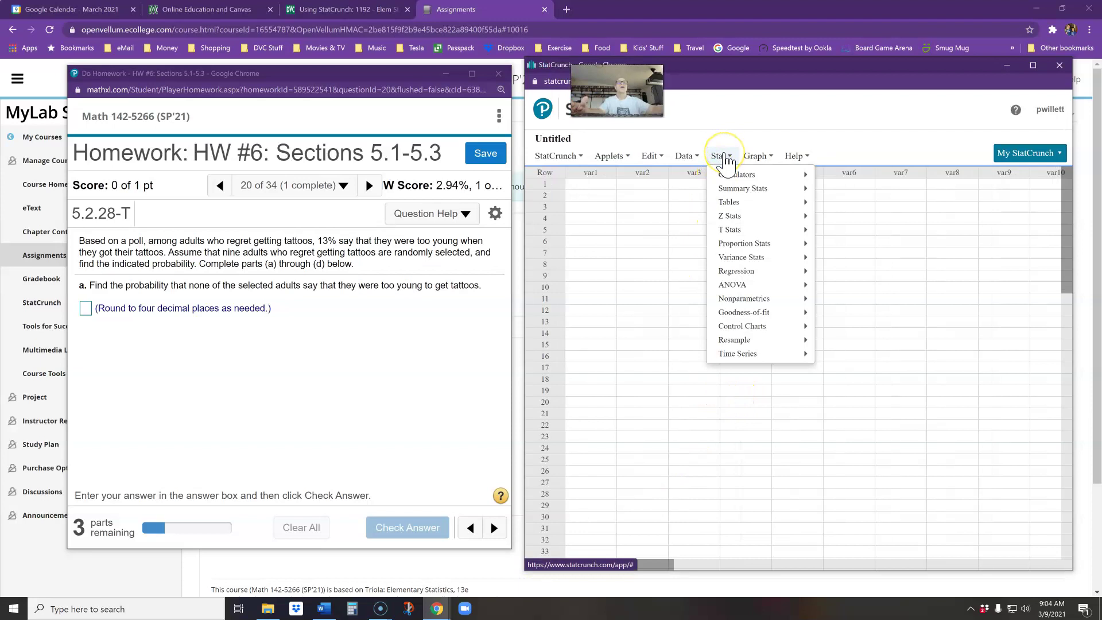
pyautogui.moveTo(735, 181)
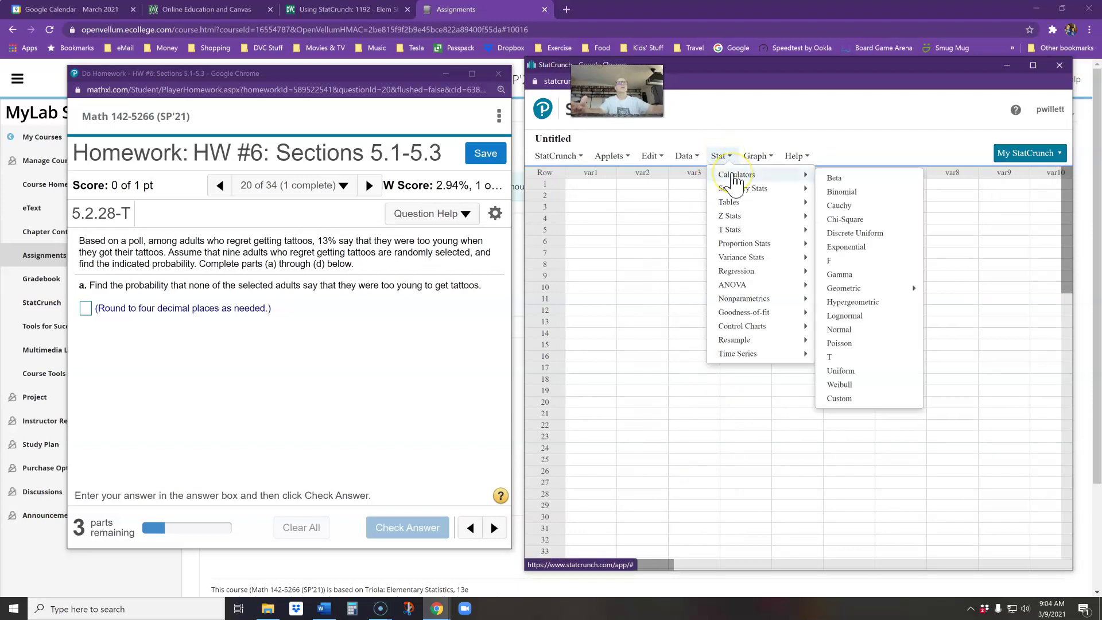
pyautogui.click(844, 192)
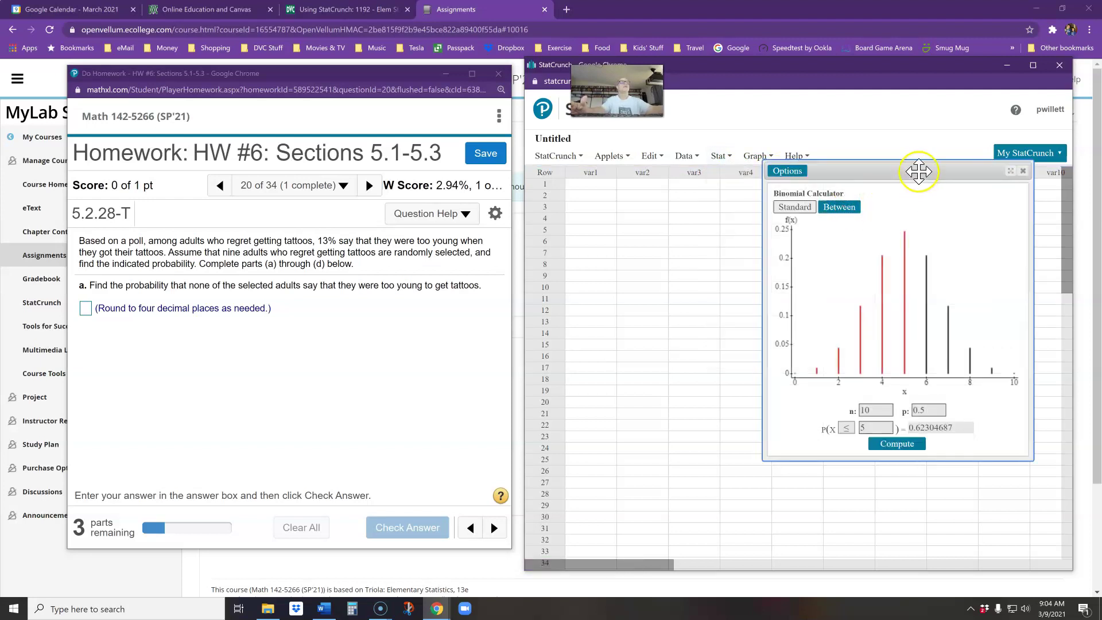
pyautogui.moveTo(918, 171); pyautogui.dragTo(790, 199)
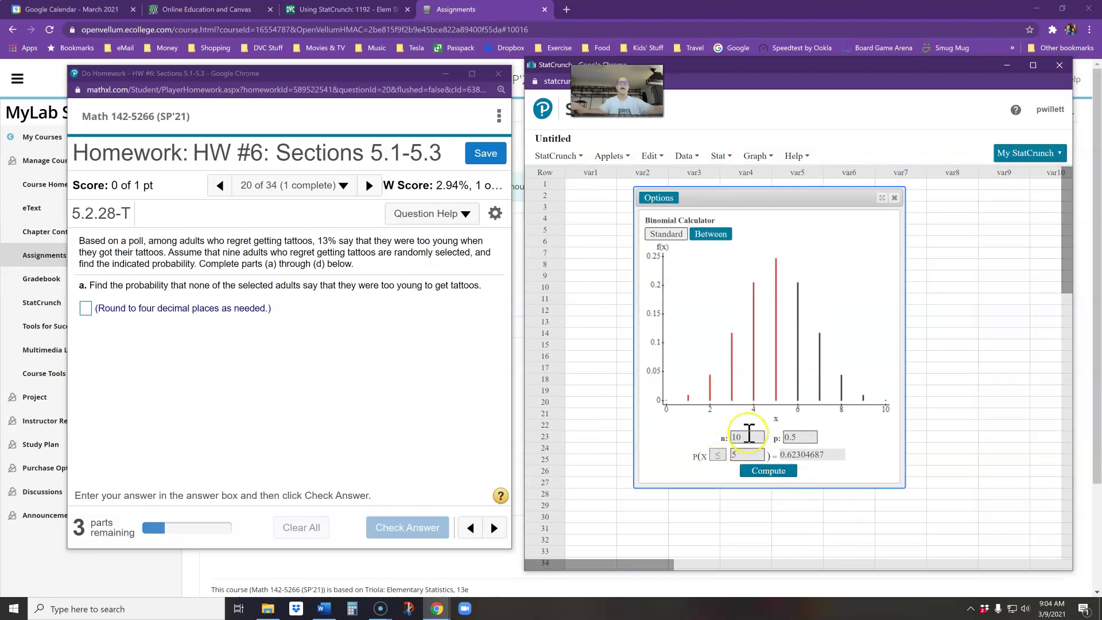
pyautogui.click(749, 436)
pyautogui.click(795, 437)
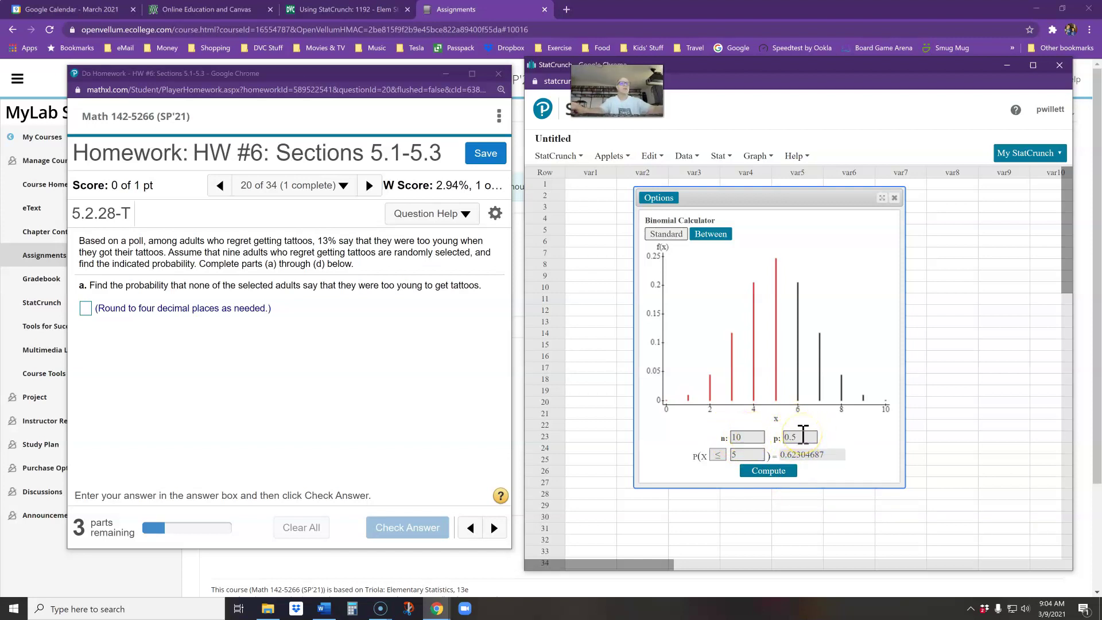
pyautogui.click(792, 425)
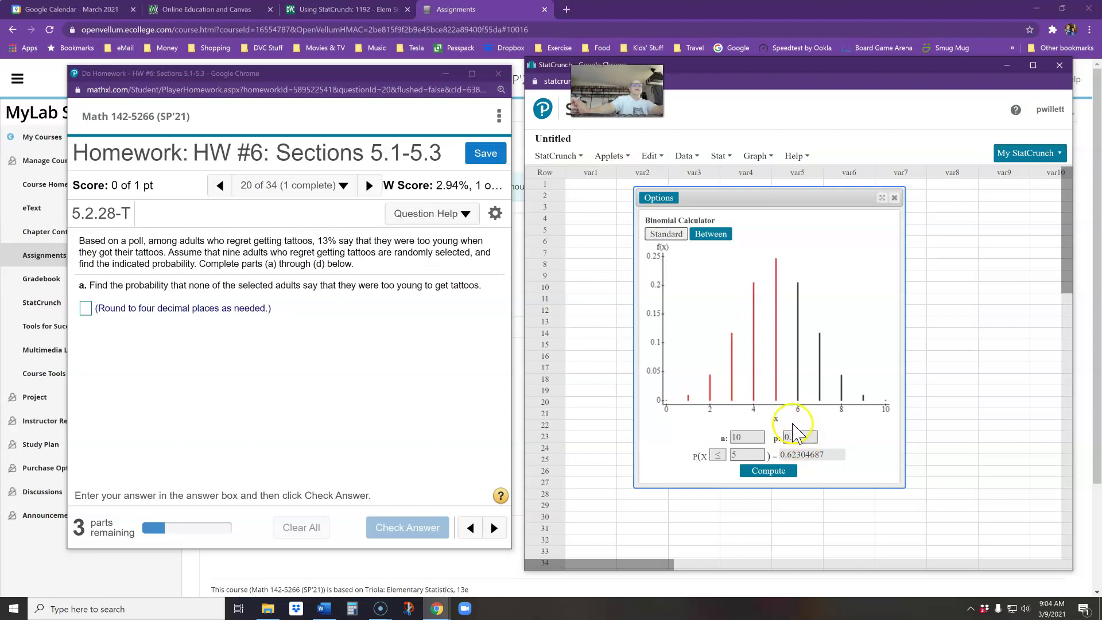
pyautogui.click(780, 425)
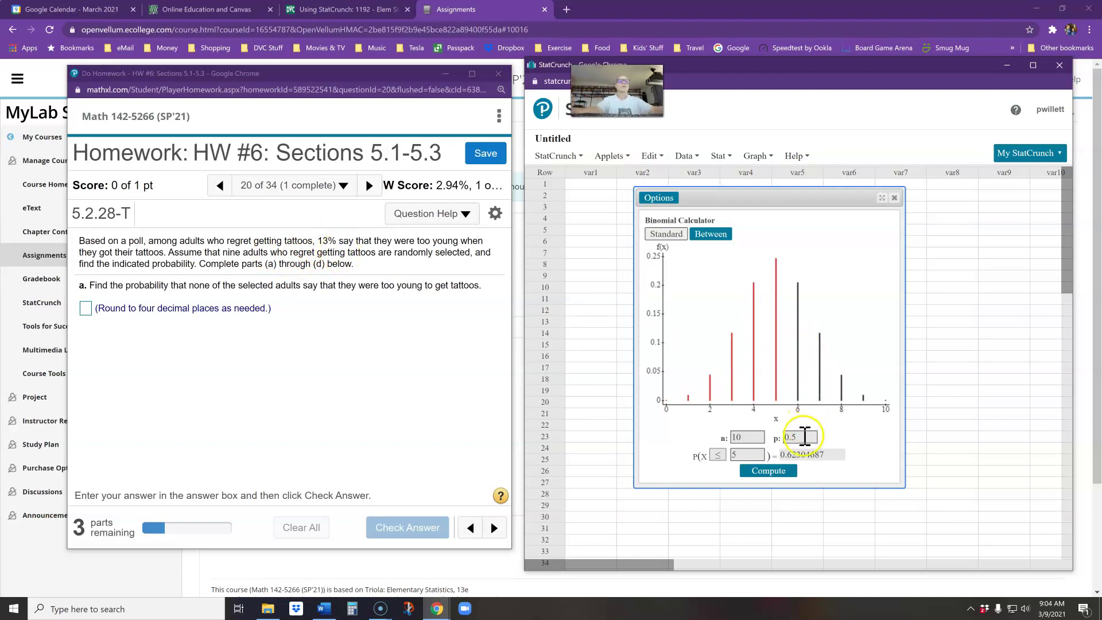
# - Enter n = 9 and p = 0.13 and set the event to P(X = 0)
pyautogui.click(803, 420)
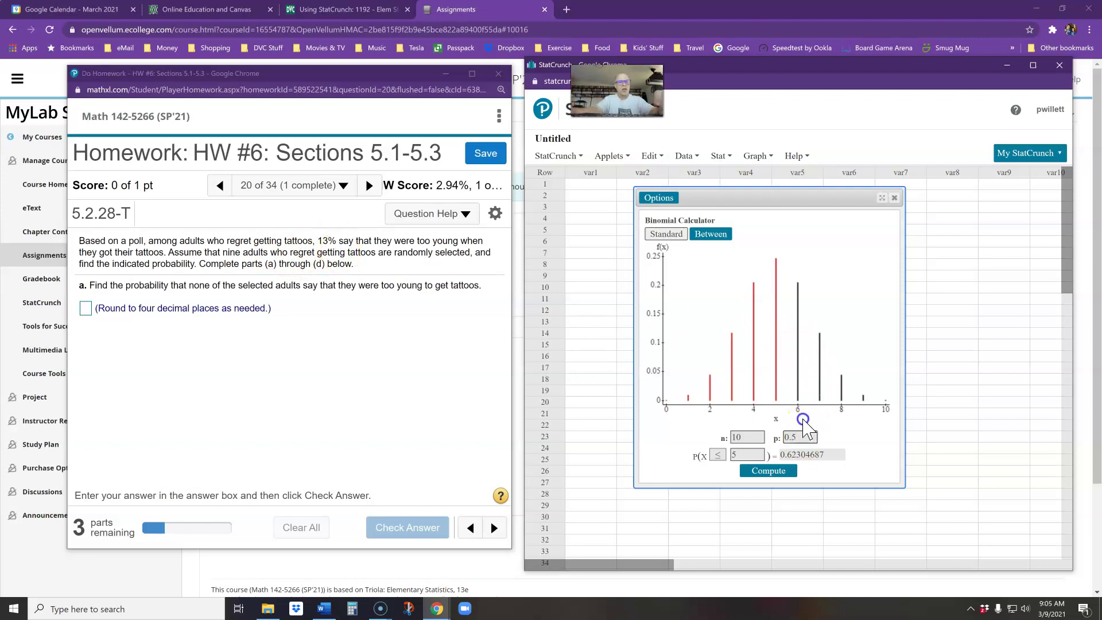
pyautogui.press('BackSpace')
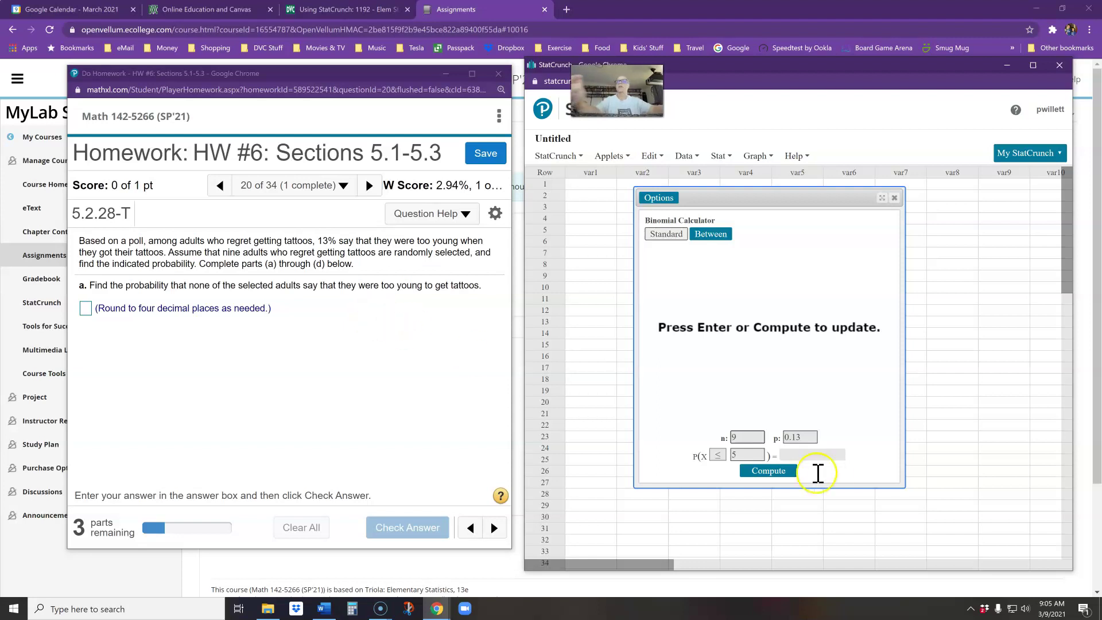
pyautogui.click(800, 439)
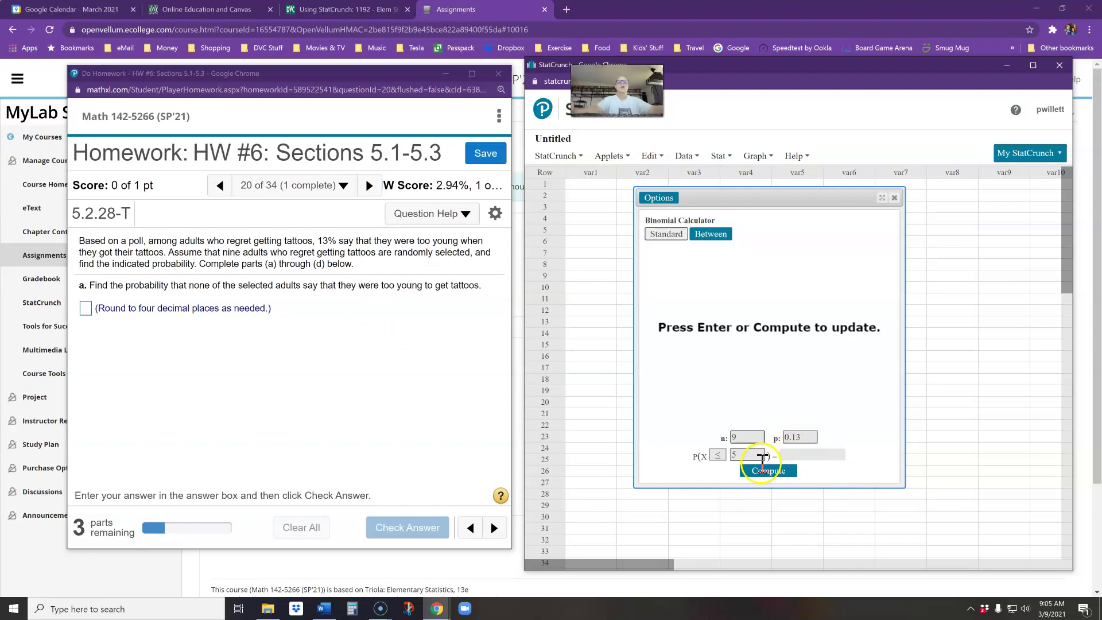
pyautogui.click(718, 455)
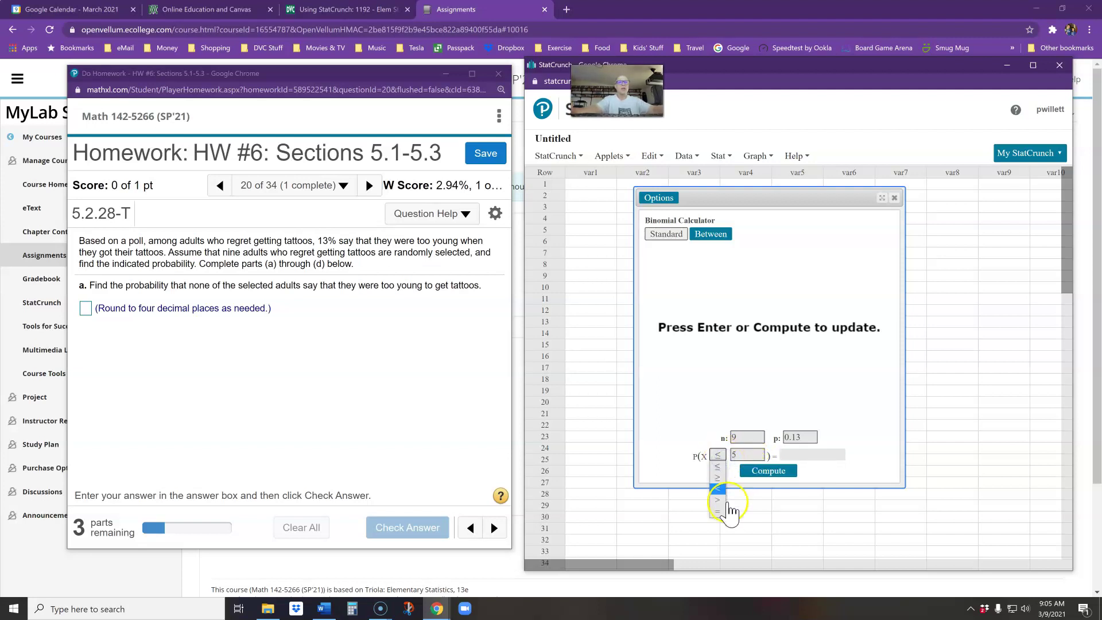
pyautogui.click(719, 513)
pyautogui.click(738, 453)
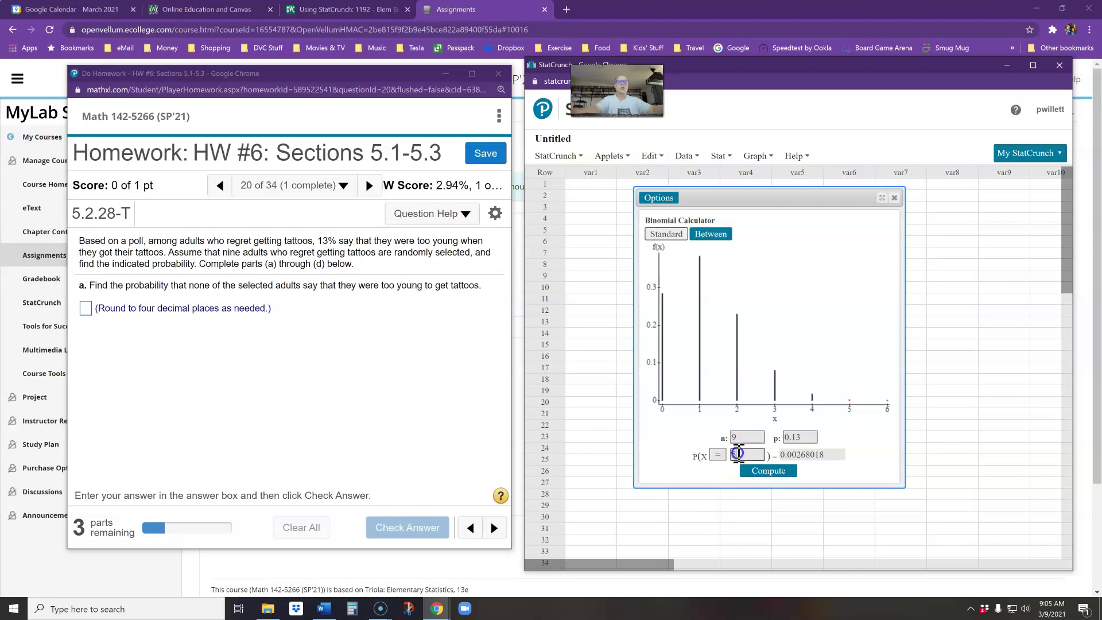
pyautogui.write('01')
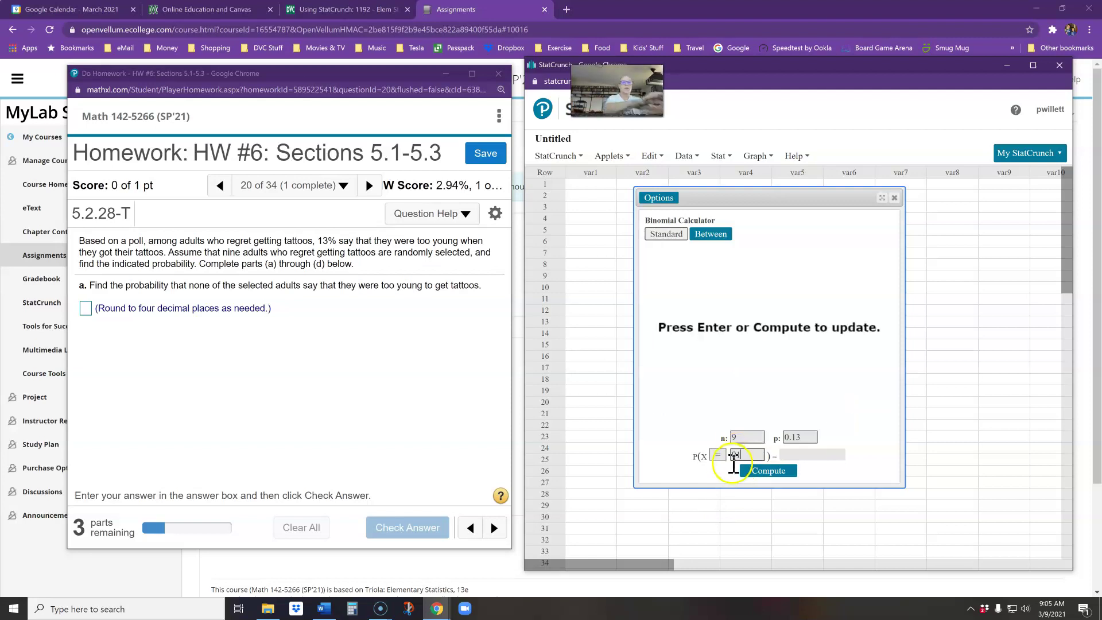
pyautogui.press('BackSpace')
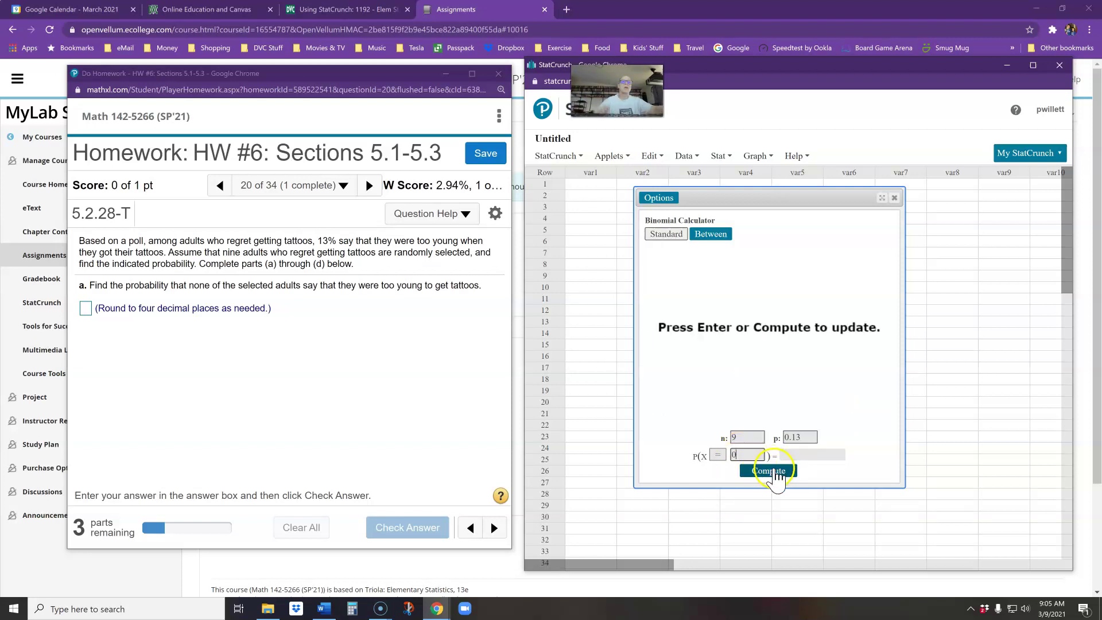
# - Compute P(X = 0) = 0.28554415 and copy 0.2855 for part (a)
pyautogui.click(774, 472)
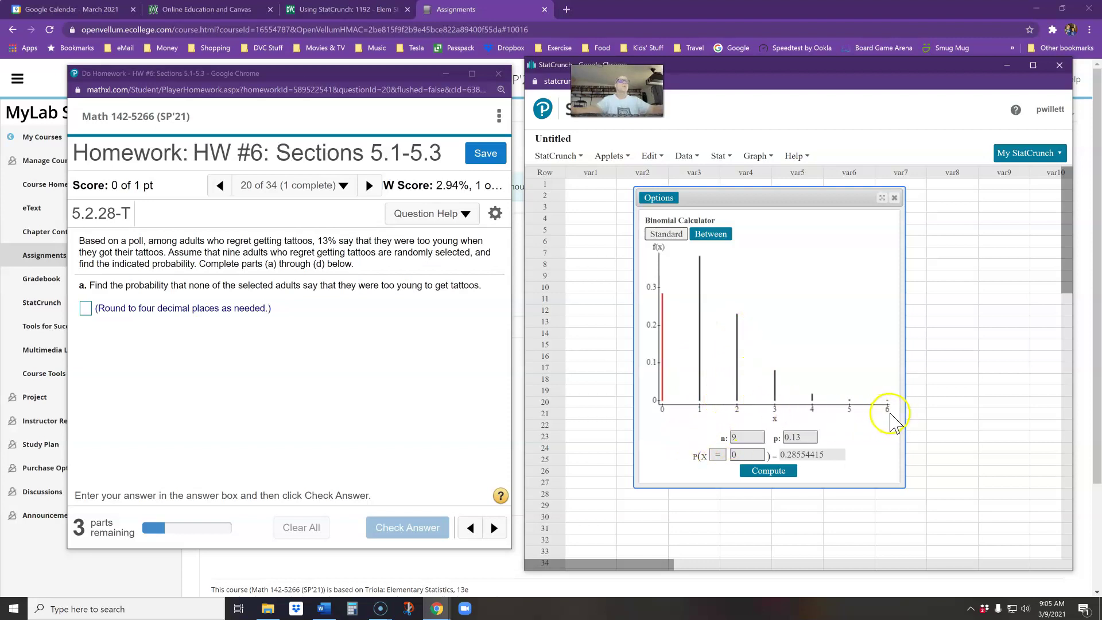
pyautogui.moveTo(943, 411); pyautogui.dragTo(1008, 408)
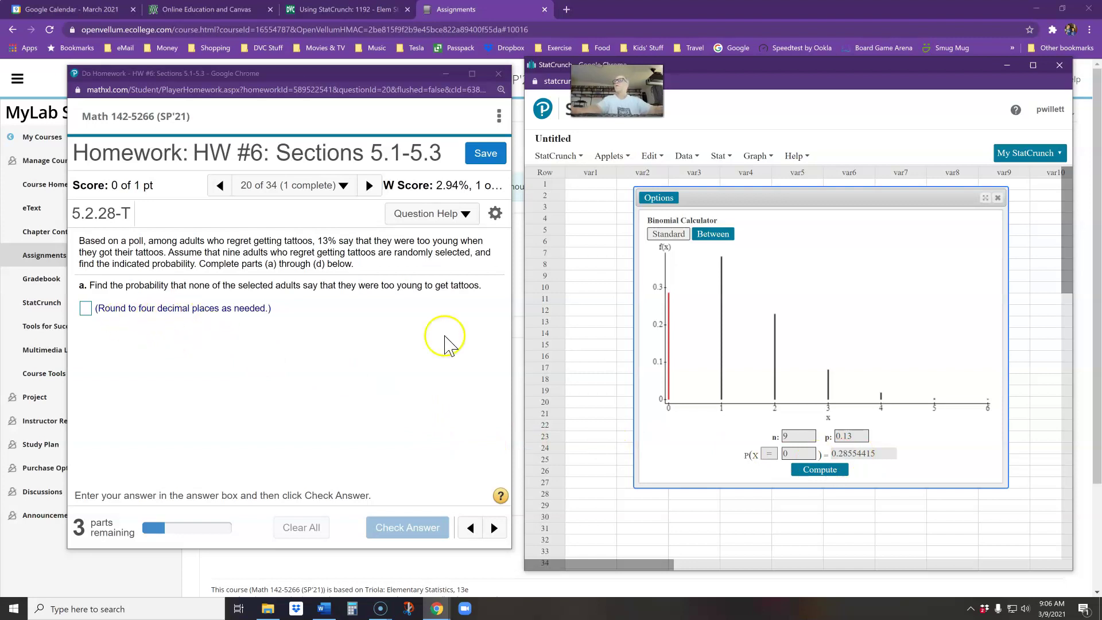
pyautogui.click(832, 453)
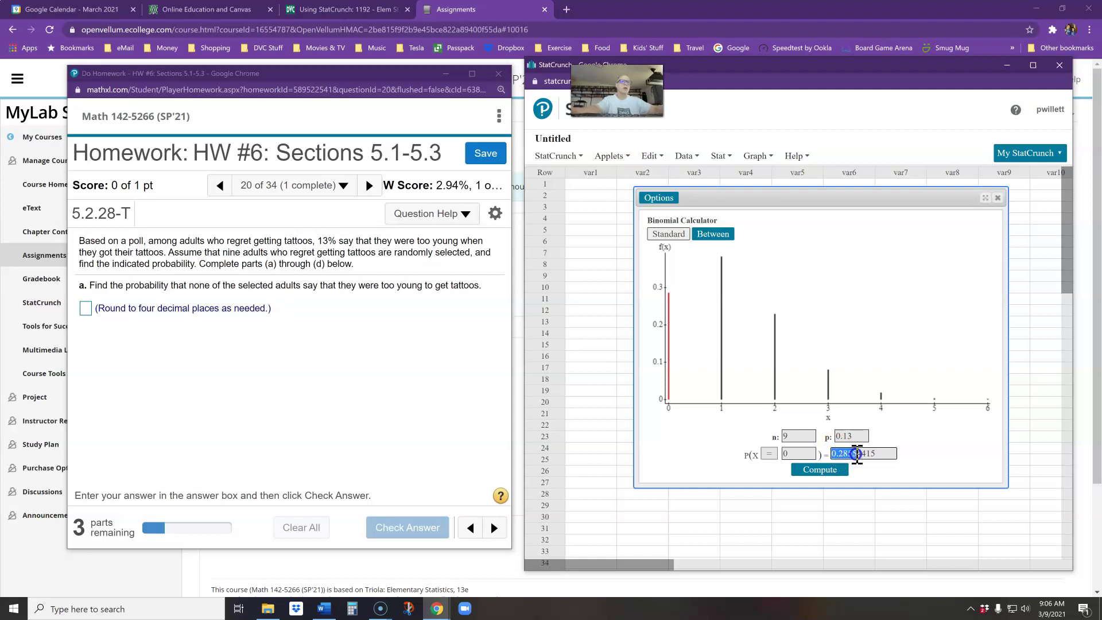
pyautogui.moveTo(857, 453); pyautogui.dragTo(867, 470)
pyautogui.hotkey('ctrl', 'c')
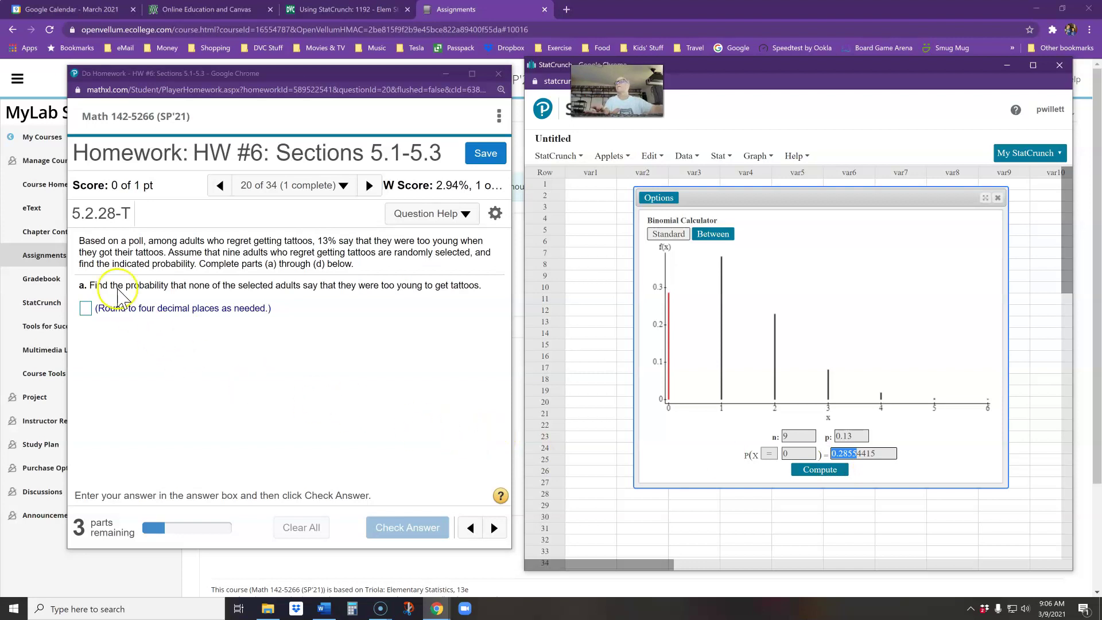
pyautogui.click(87, 310)
# - Submit 0.2855 as the part (a) answer and dismiss the correct-answer message
pyautogui.hotkey('ctrl', 'v')
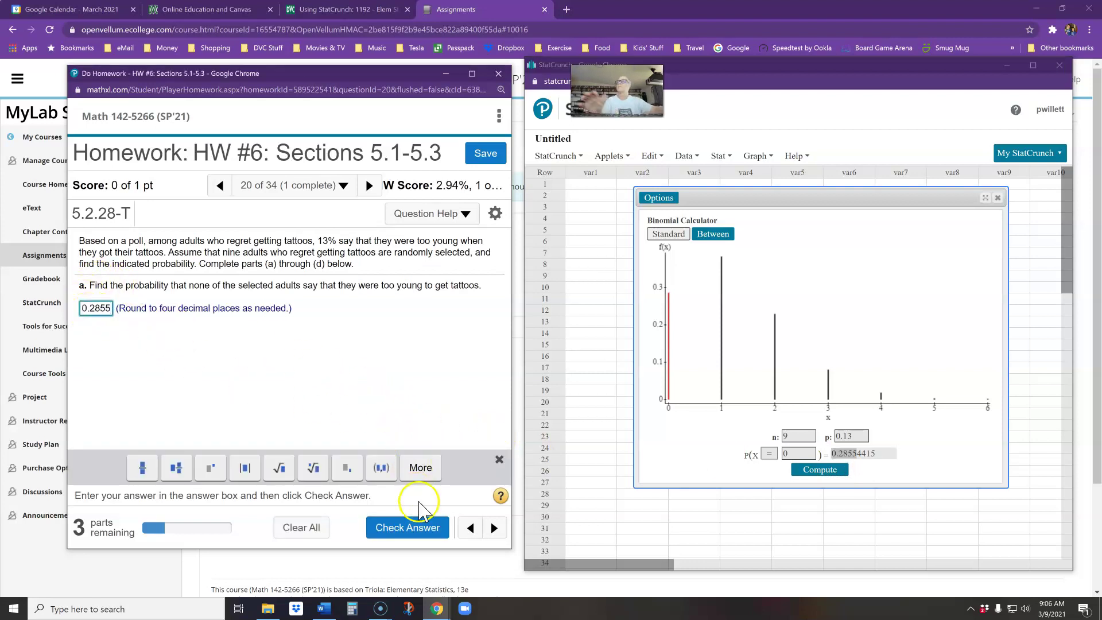
pyautogui.click(428, 531)
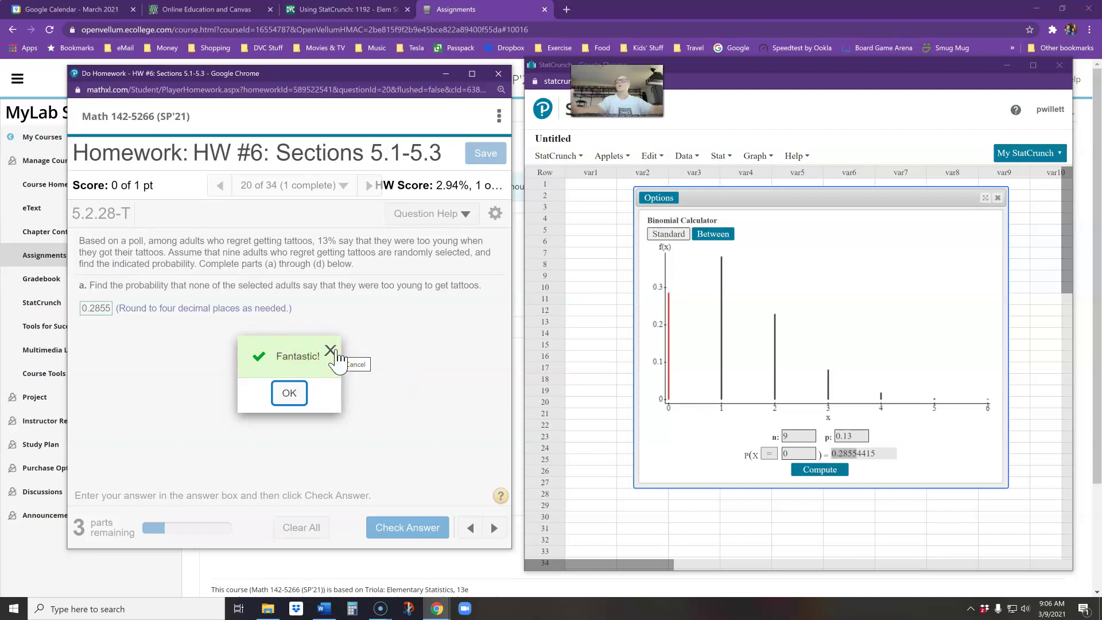
pyautogui.click(335, 352)
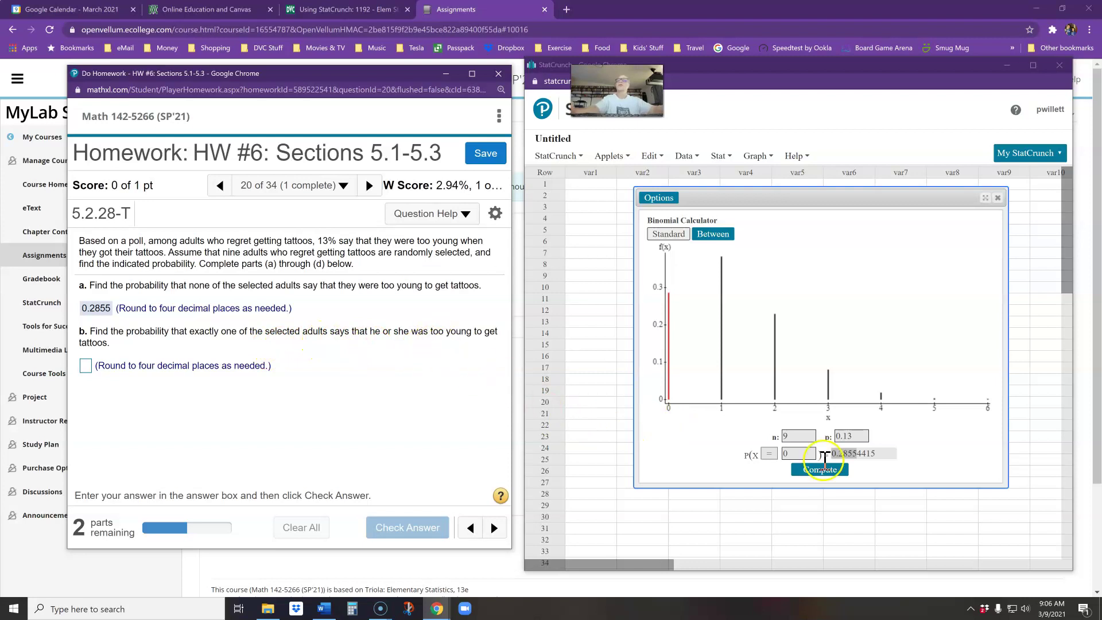
# - Compute P(X = 1) = 0.38400766 and submit 0.3840 for part (b)
pyautogui.doubleClick(794, 454)
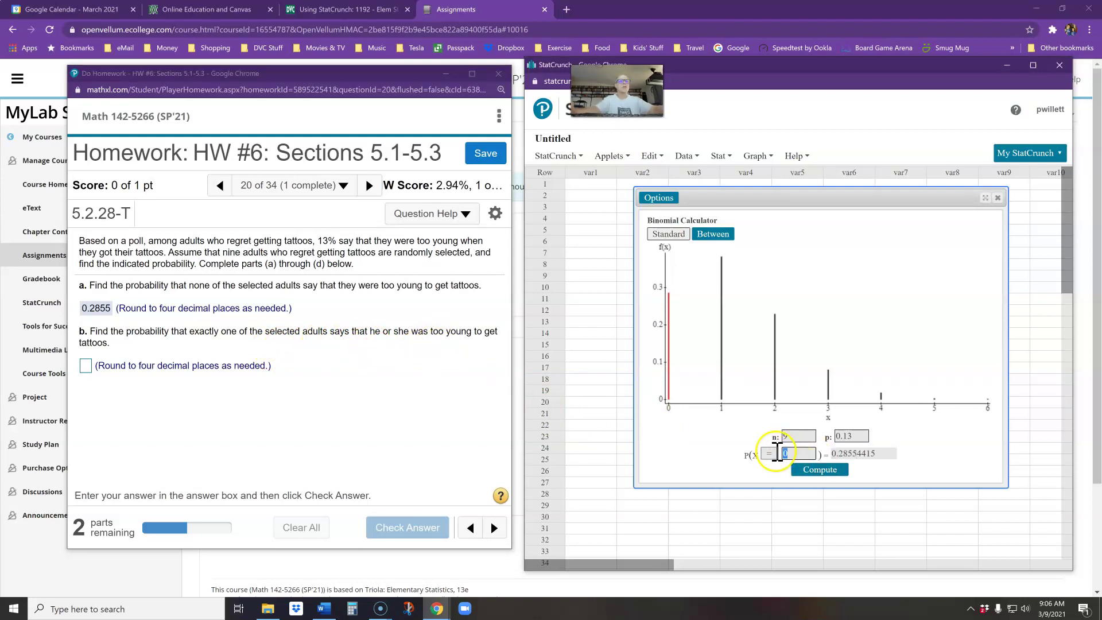
pyautogui.write('1')
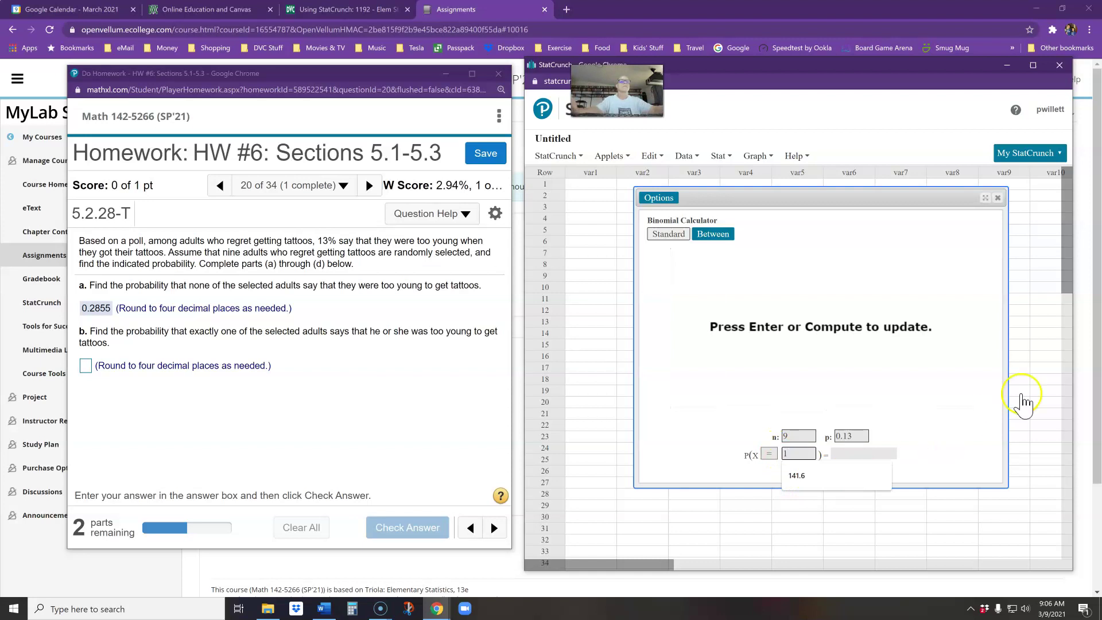
pyautogui.press('Escape')
pyautogui.click(838, 474)
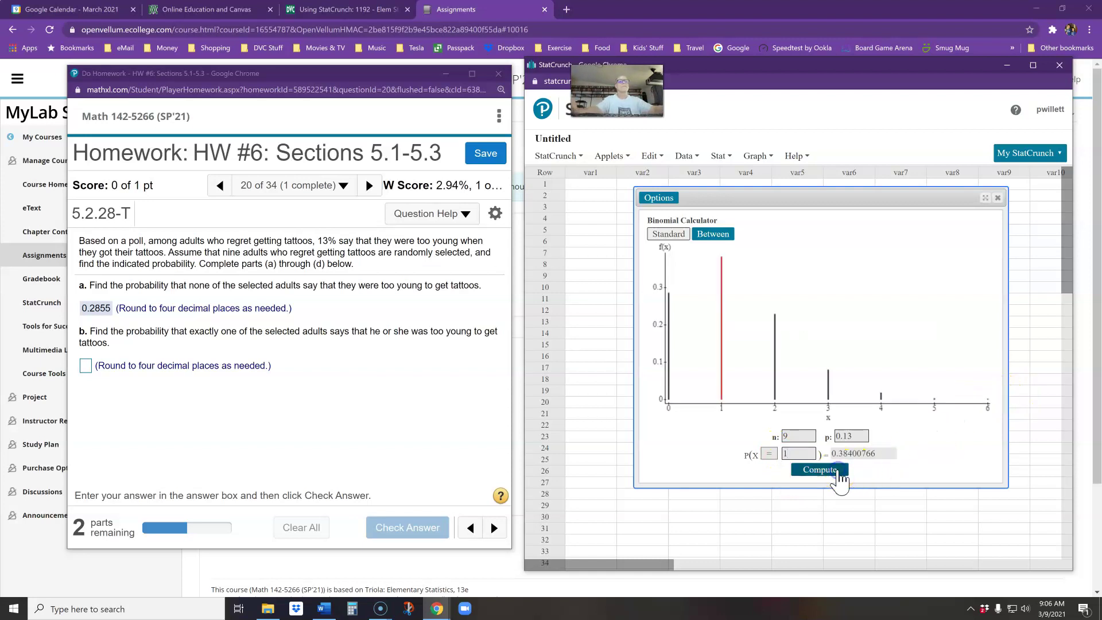
pyautogui.click(832, 455)
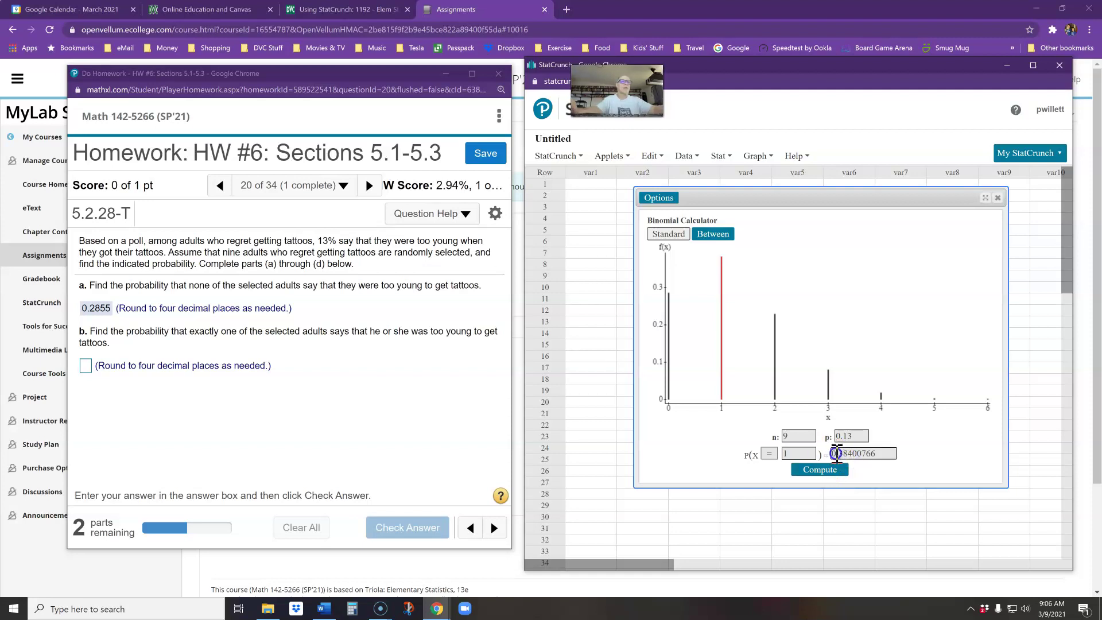
pyautogui.moveTo(857, 453); pyautogui.dragTo(857, 454)
pyautogui.hotkey('ctrl', 'c')
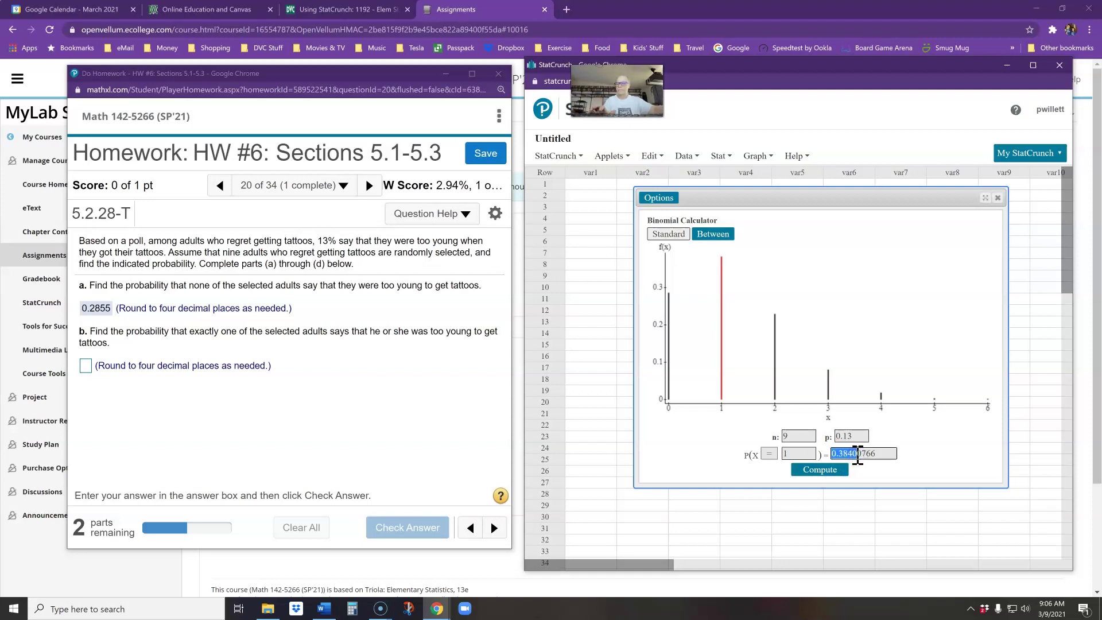
pyautogui.click(86, 369)
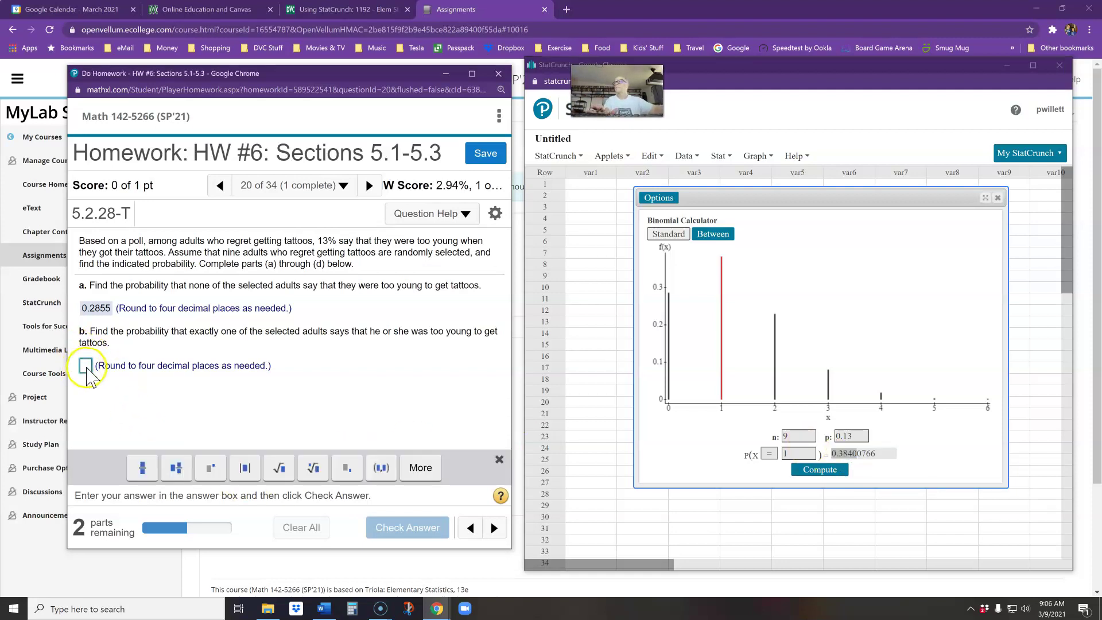
pyautogui.hotkey('ctrl', 'v')
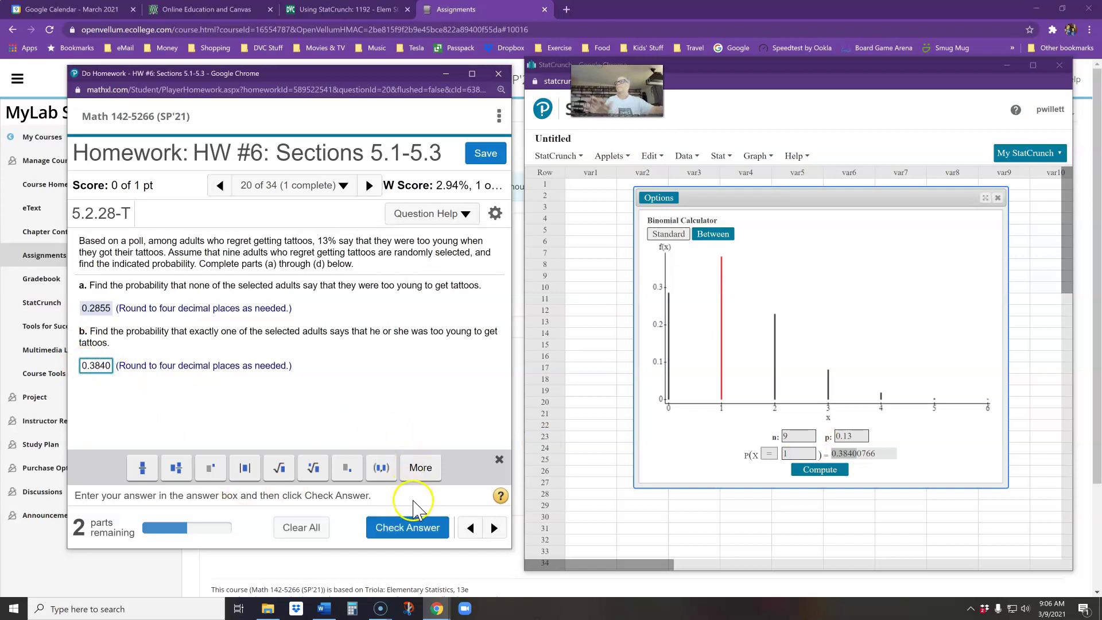
pyautogui.click(425, 533)
# - Dismiss the feedback and switch the calculator's comparison to P(X ≤ 1)
pyautogui.click(289, 393)
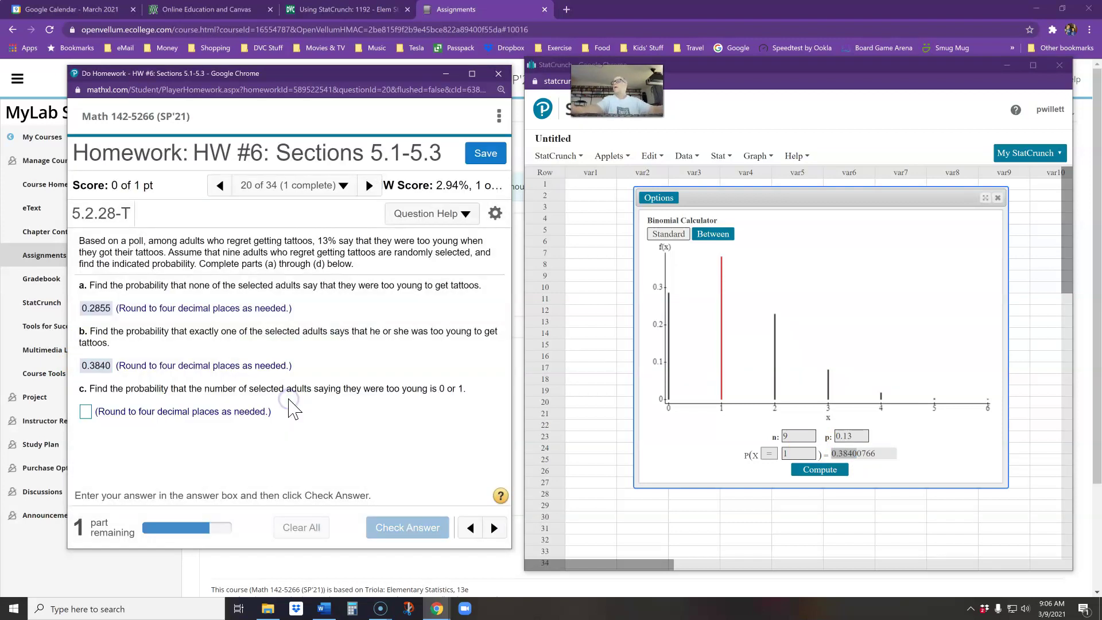
pyautogui.click(342, 410)
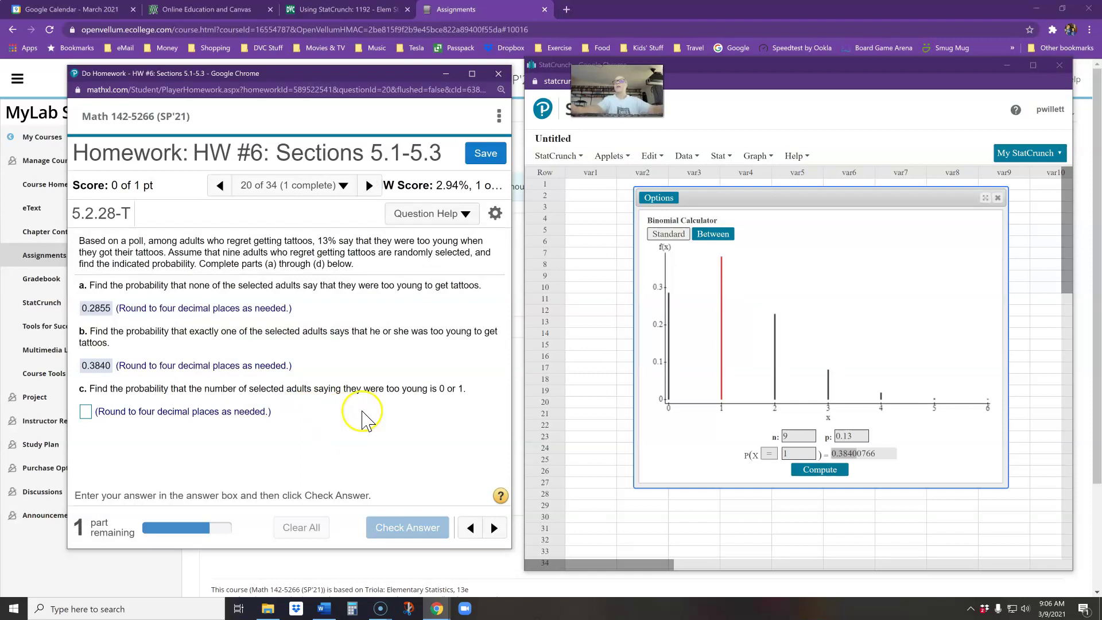
pyautogui.click(432, 415)
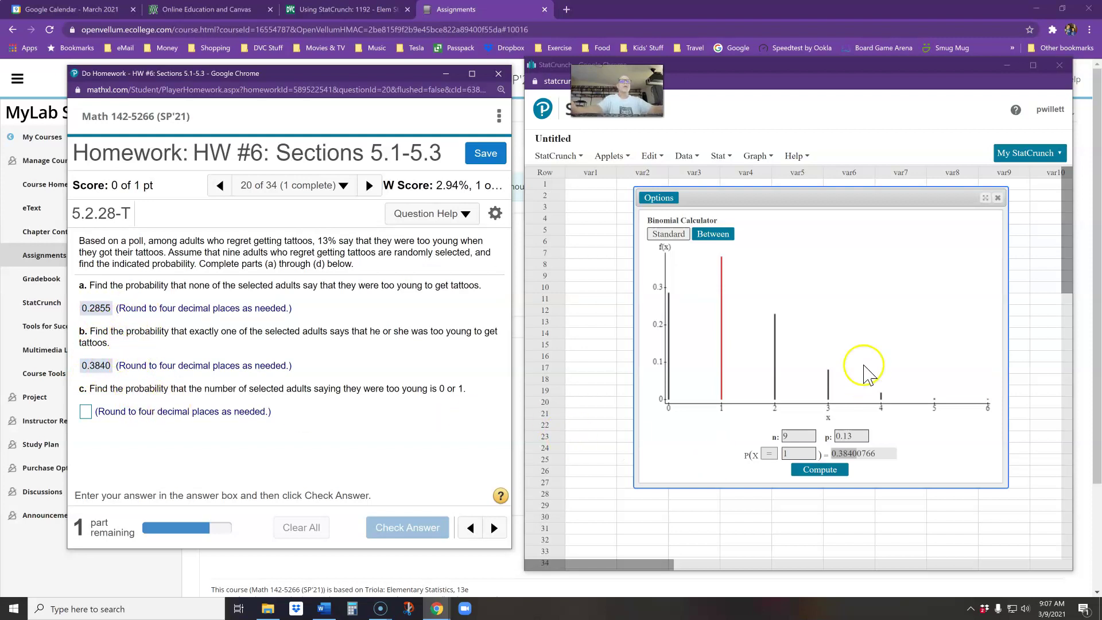
pyautogui.click(770, 455)
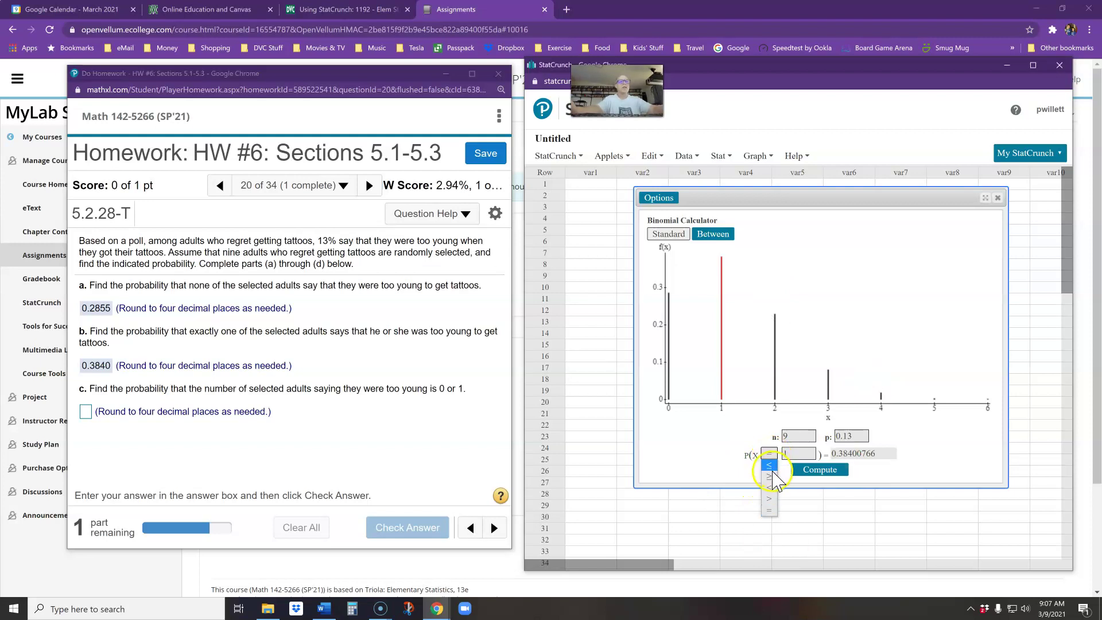
pyautogui.click(770, 465)
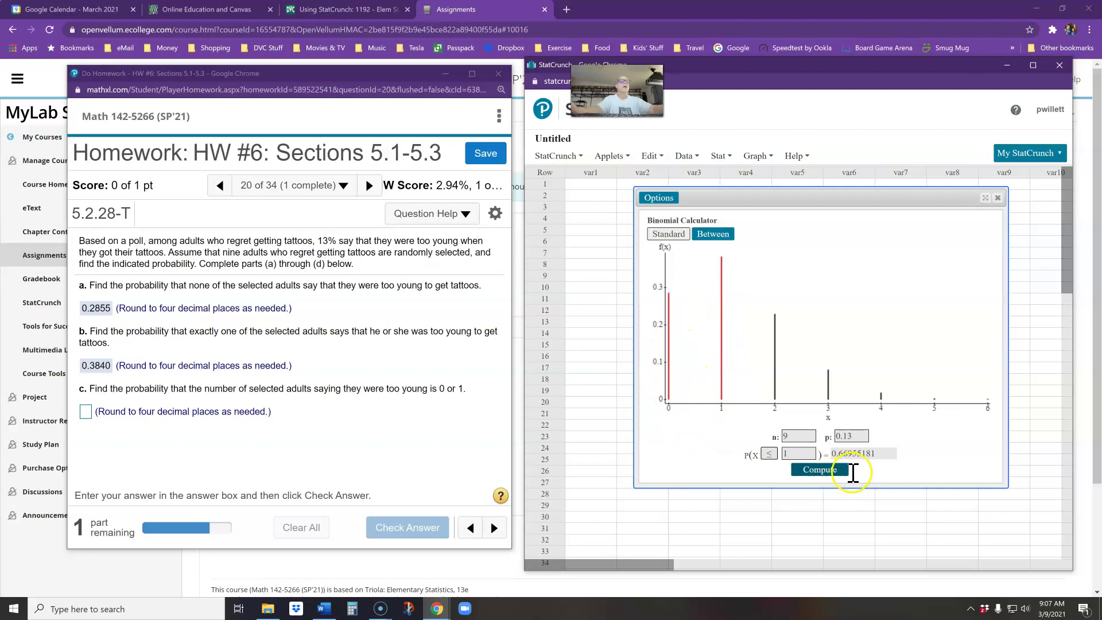
# - Enter 0.6696 from the result 0.66955181 as part (c) and check it
pyautogui.moveTo(833, 454); pyautogui.dragTo(850, 454)
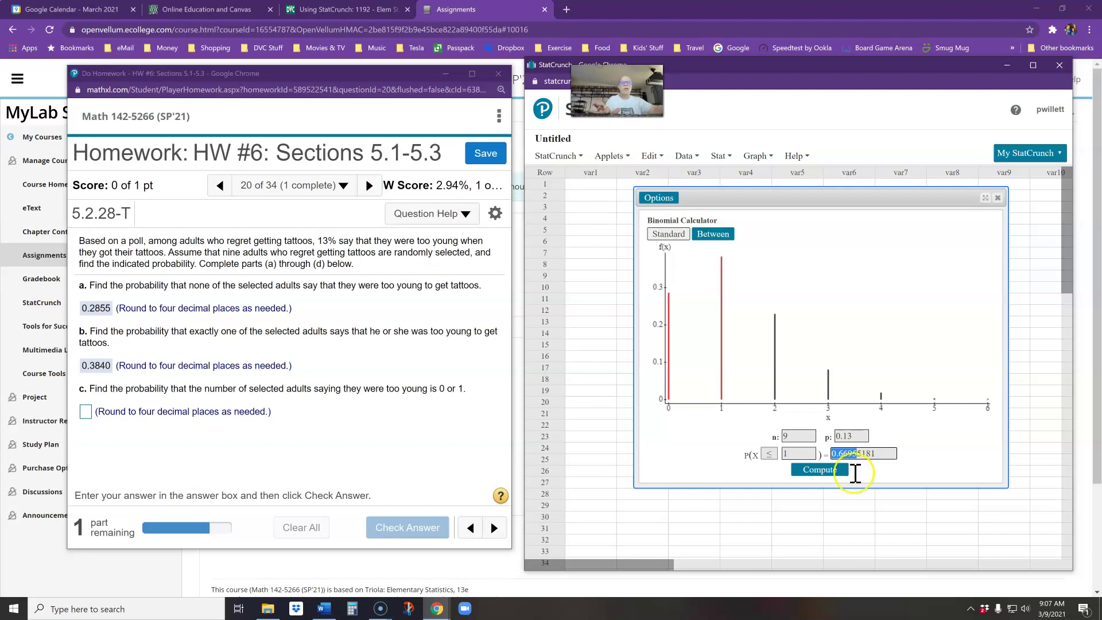
pyautogui.click(86, 412)
pyautogui.write('0.6695')
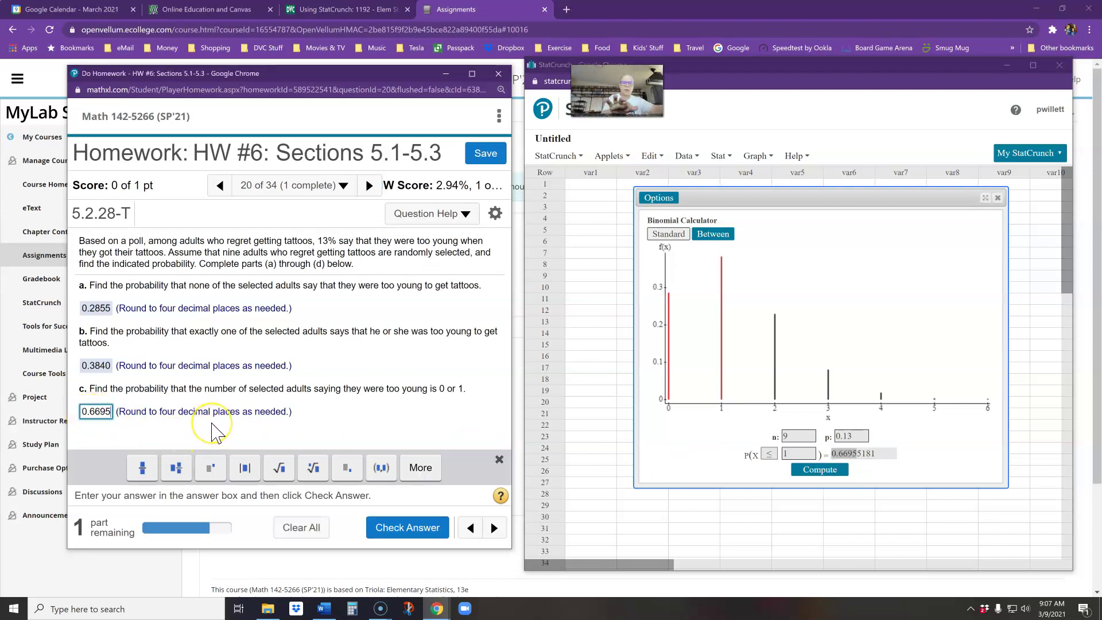
pyautogui.press('BackSpace')
pyautogui.write('6')
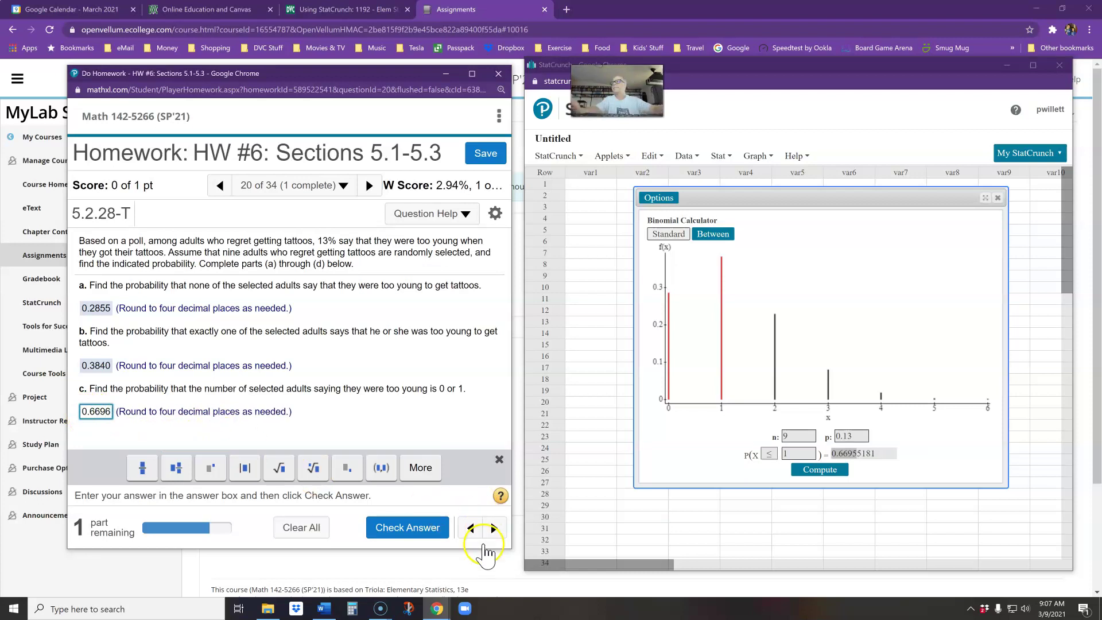
pyautogui.click(431, 527)
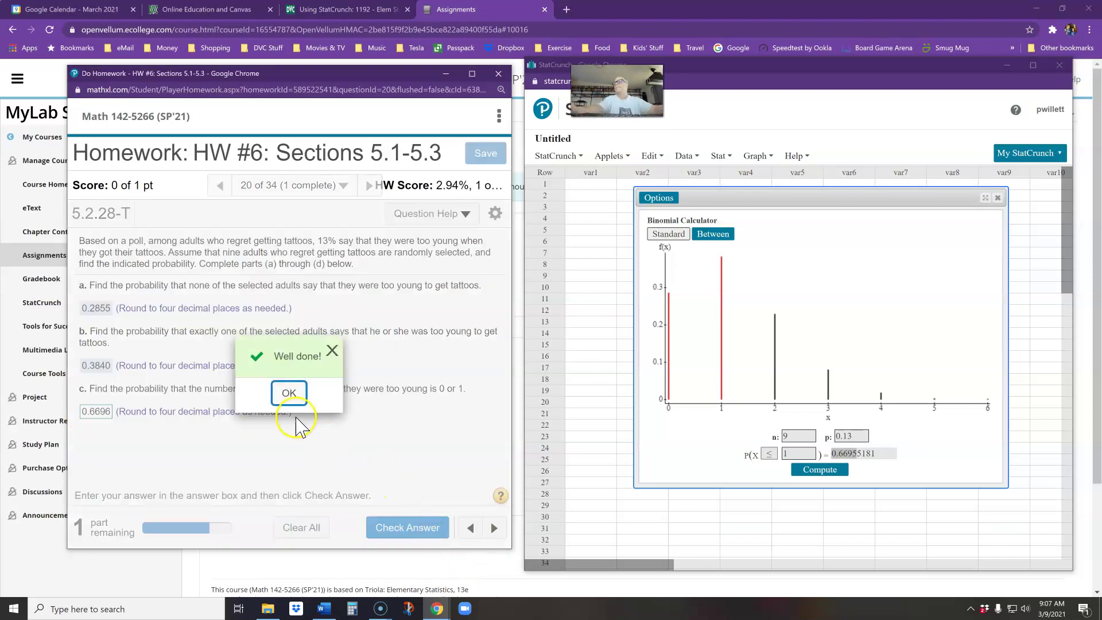
# - Answer part (d) with No, 'at most 1' and 'greater than' 0.05, and check it
pyautogui.click(291, 394)
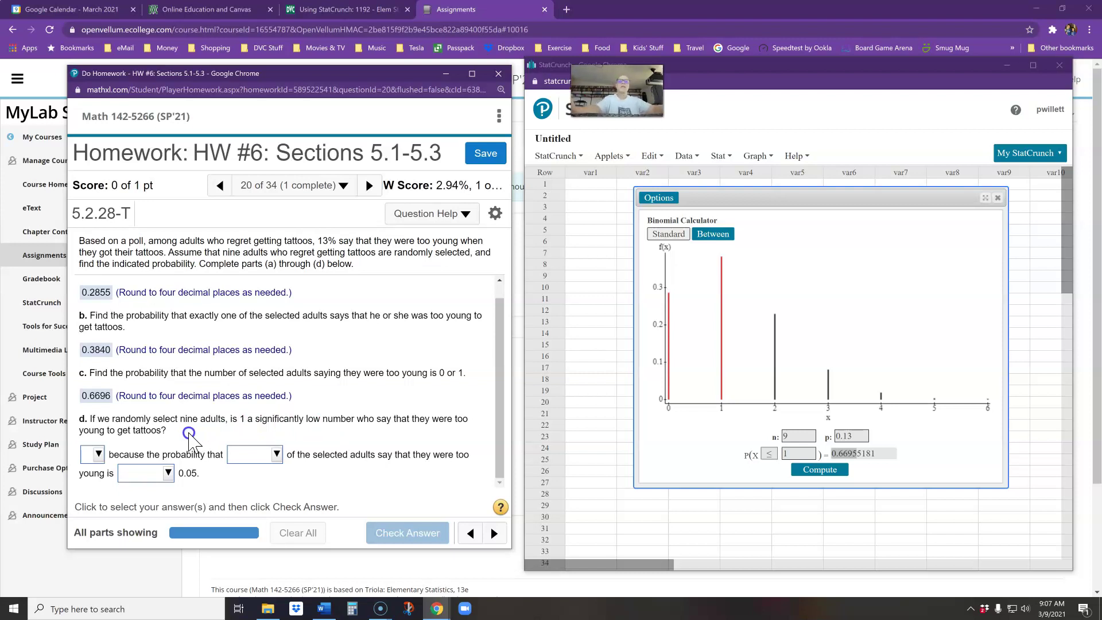
pyautogui.click(98, 457)
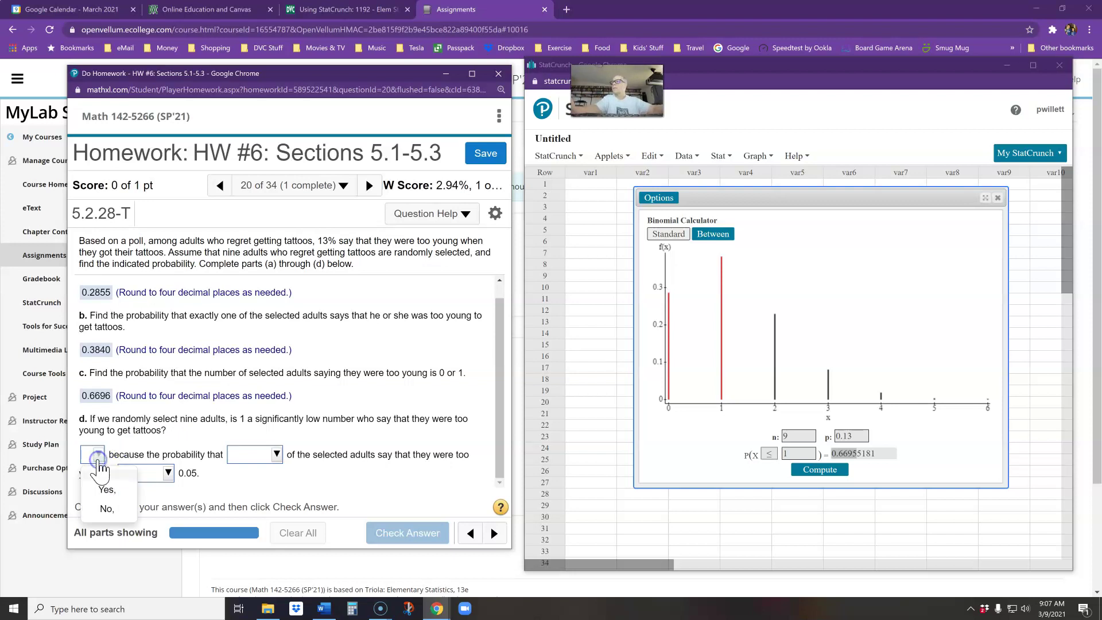
pyautogui.click(113, 509)
pyautogui.click(278, 455)
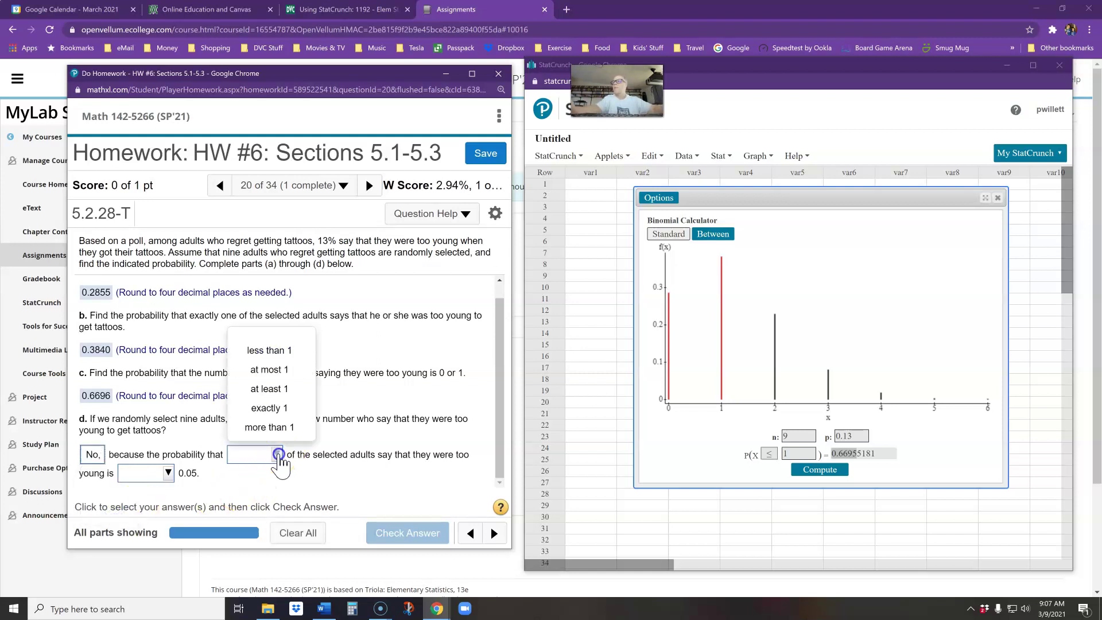
pyautogui.click(279, 372)
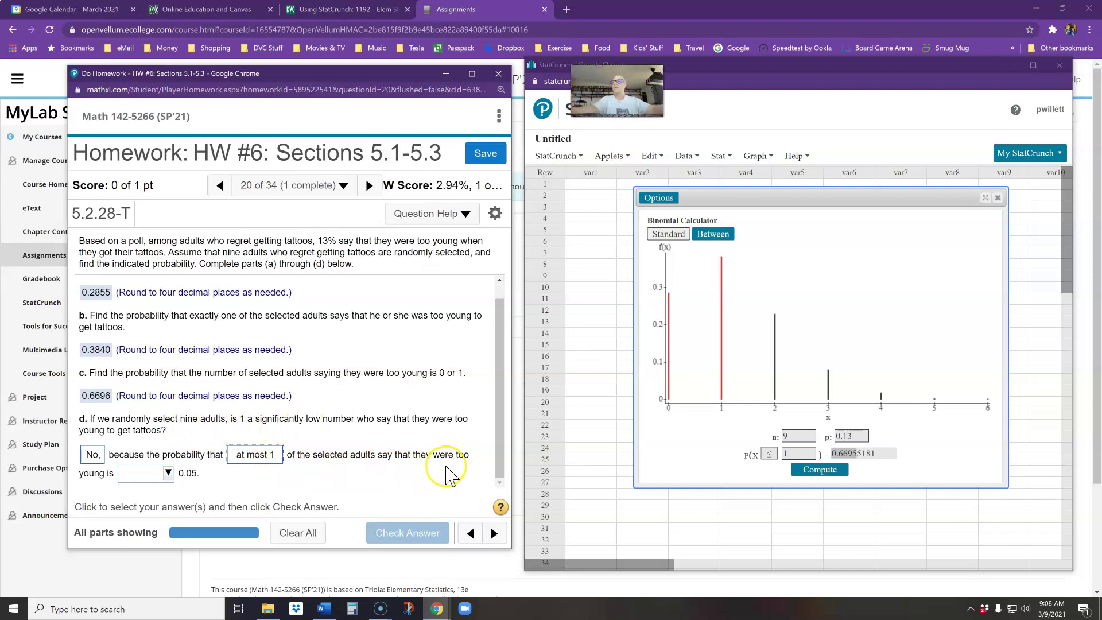
pyautogui.click(164, 480)
pyautogui.click(156, 428)
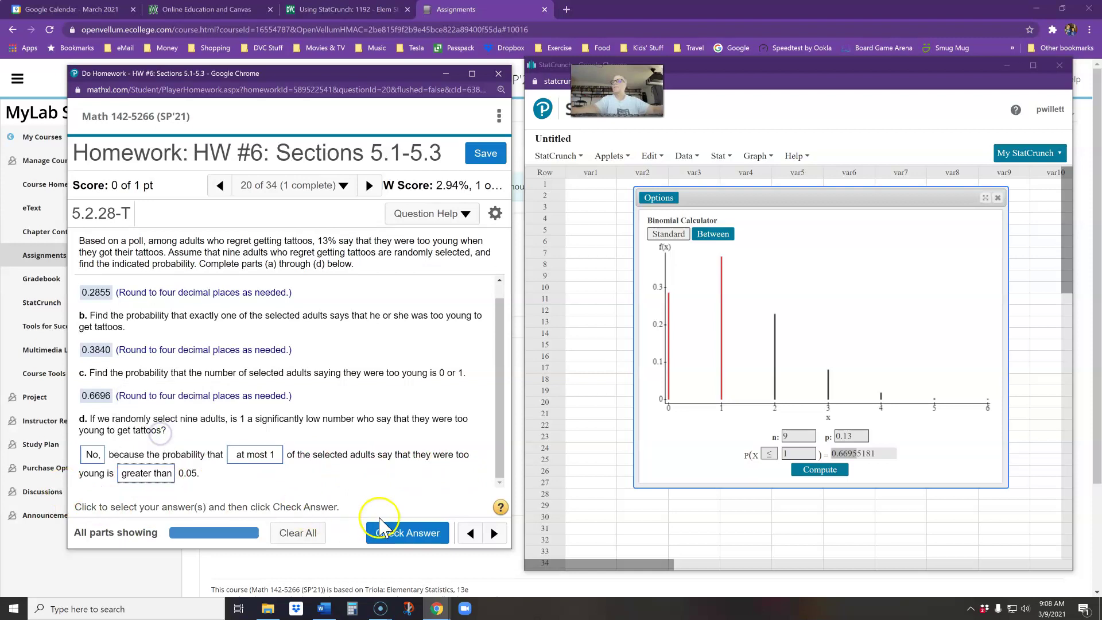
pyautogui.click(405, 531)
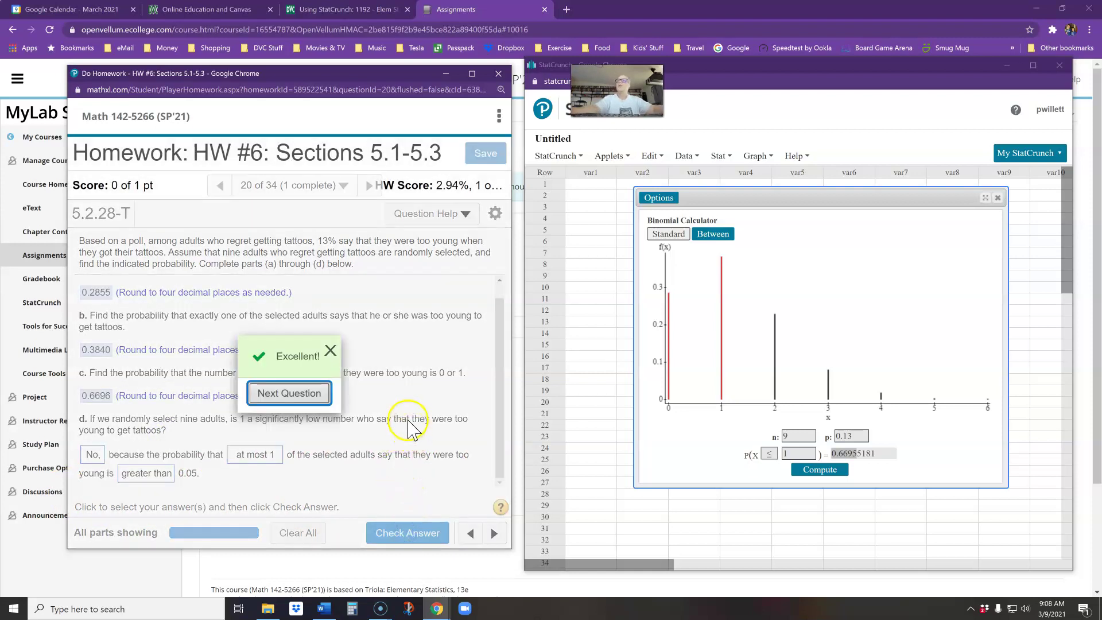